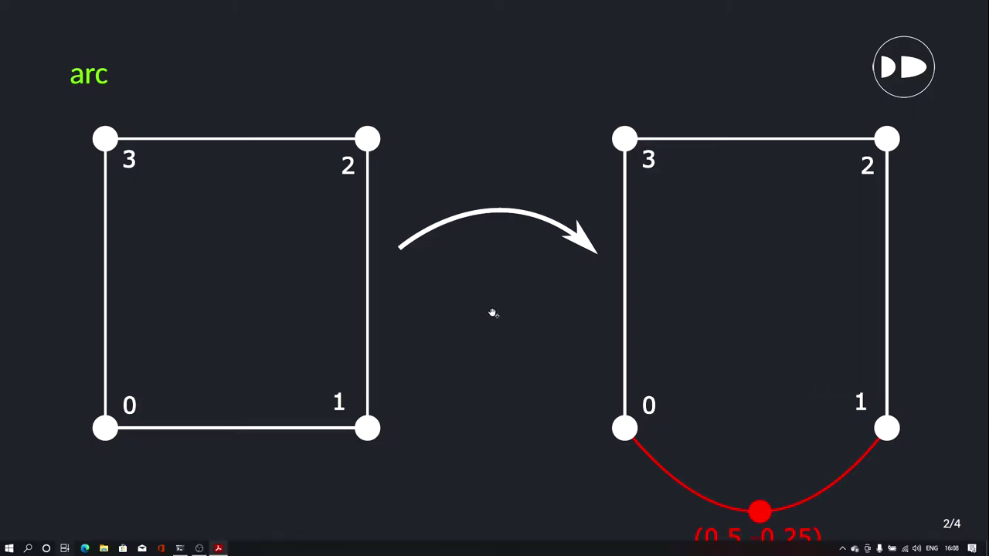
Step: In the Ubuntu terminal, go to the run directory and copy the icoFoam cavity tutorial into it
key("super+Tab")
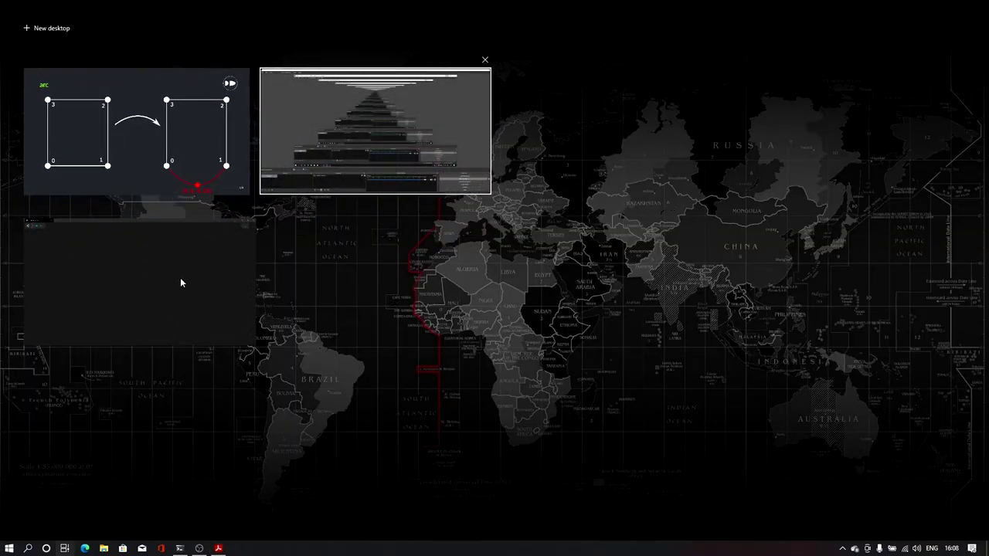
left_click(147, 284)
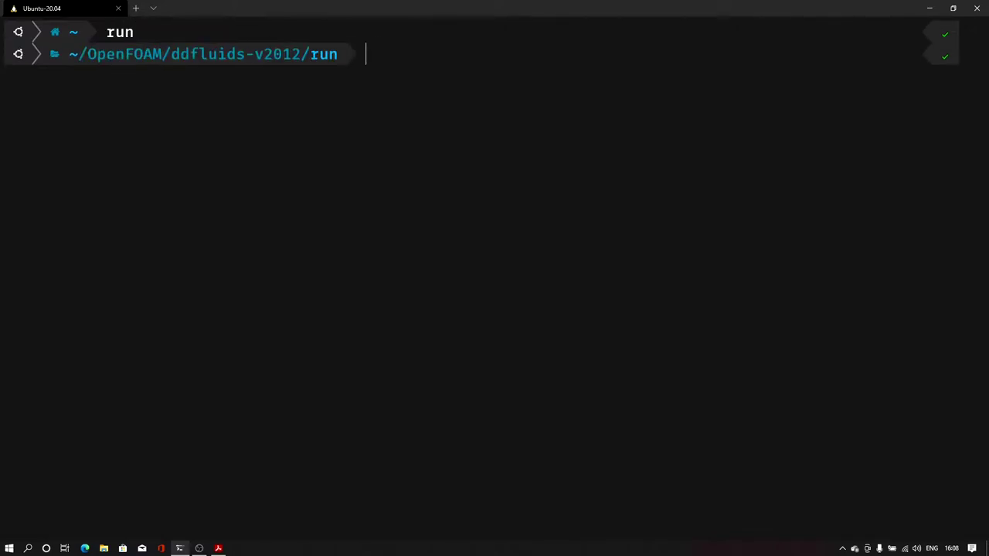
type("cp")
type("-r $FOAM_TUTORIALS/incompressible/icoFoam/cavity/cavity .")
key("Return")
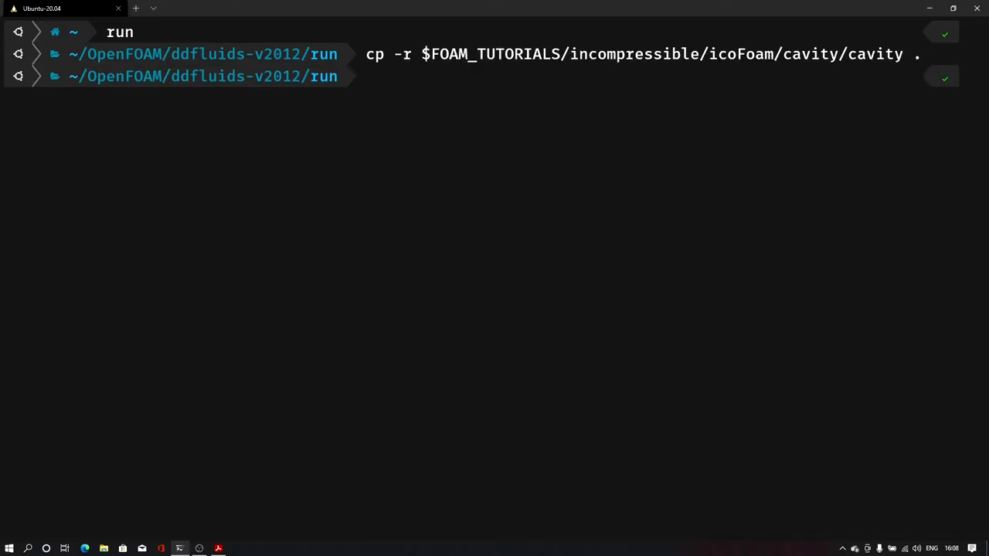
type("ls")
key("Return")
double_click(55, 101)
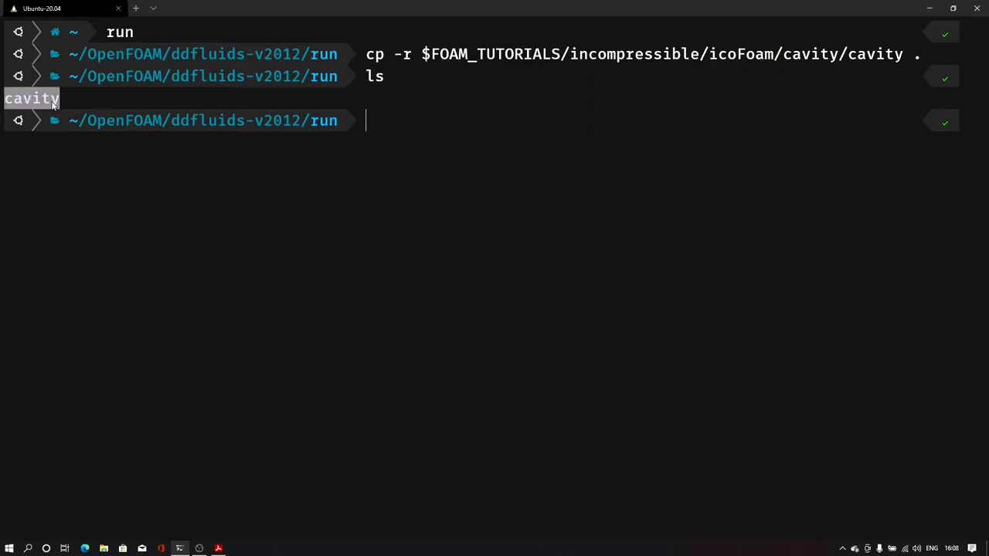
key("ctrl+c")
Step: Enter the cavity case and run blockMesh, producing a 400-cell mesh
type("cd c")
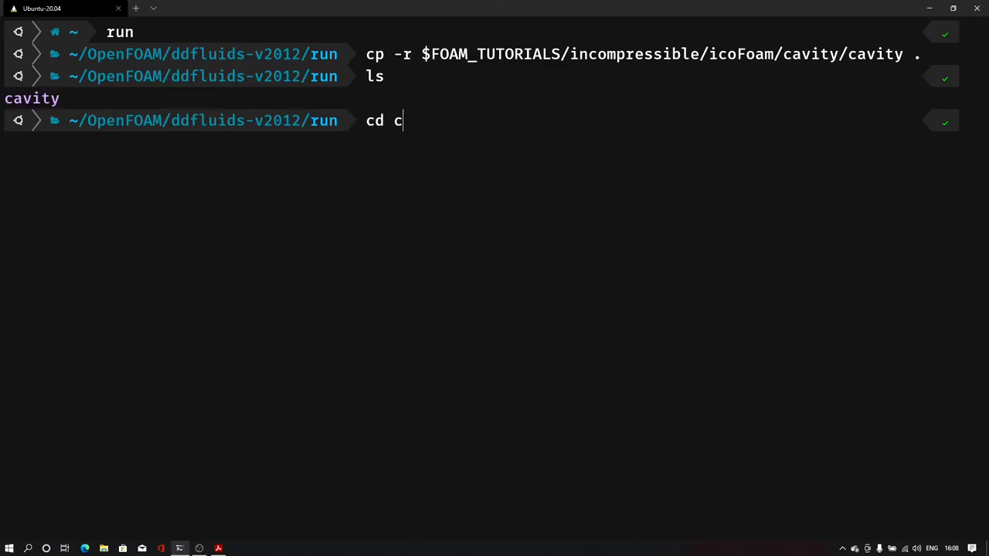
key("Tab")
key("Return")
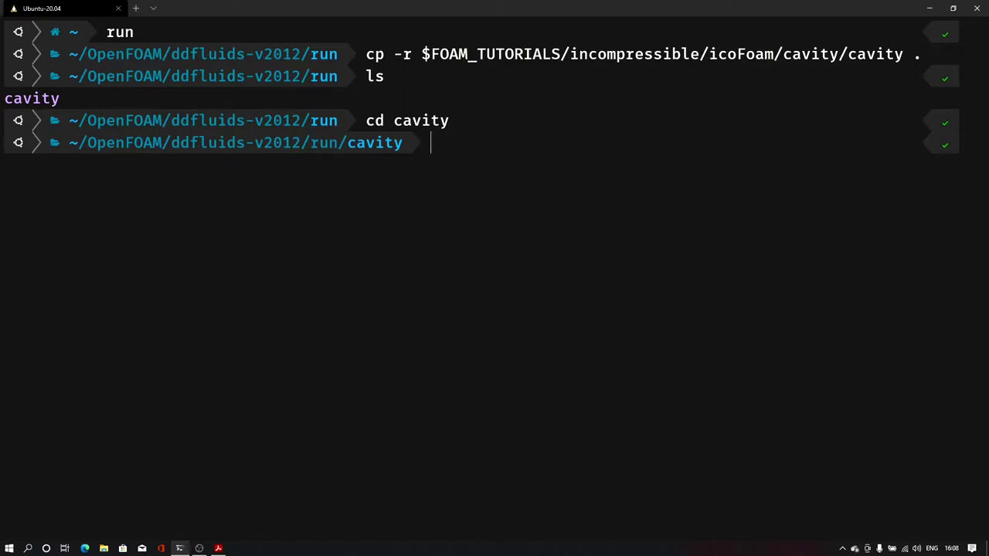
type("blockMesh")
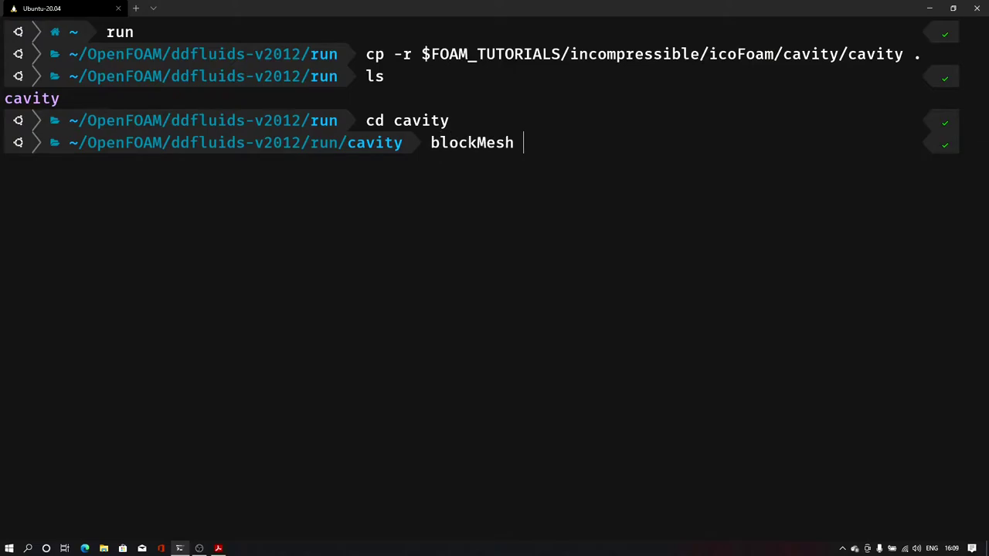
key("Return")
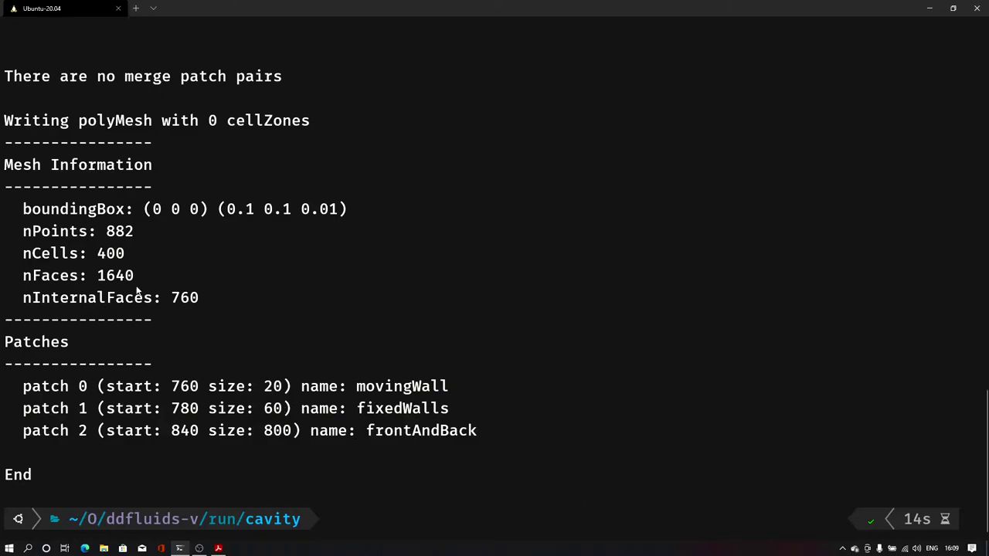
double_click(114, 255)
left_click(444, 515)
Step: Create an empty dummy.foam file and open the cavity folder with explorer.exe
type("touch dummy.foam")
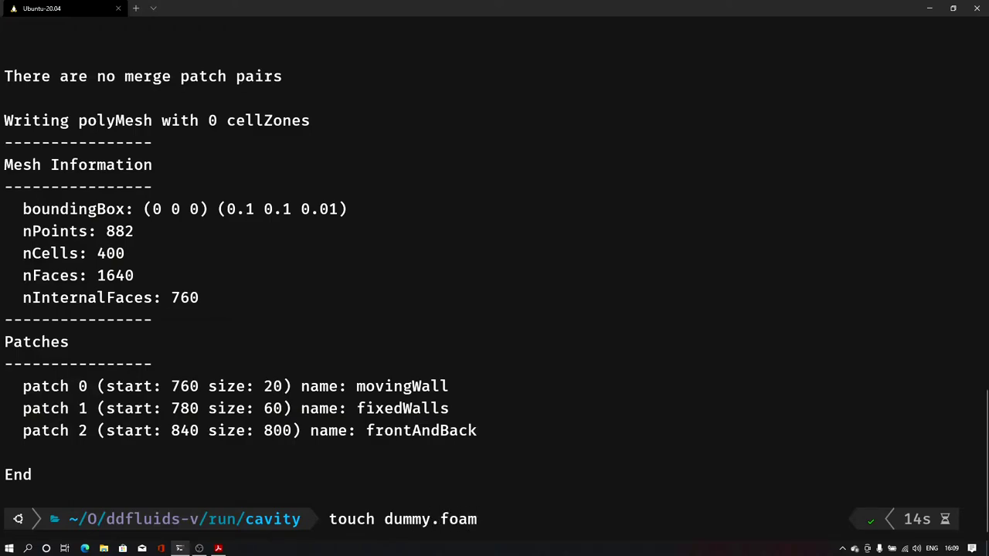
key("Return")
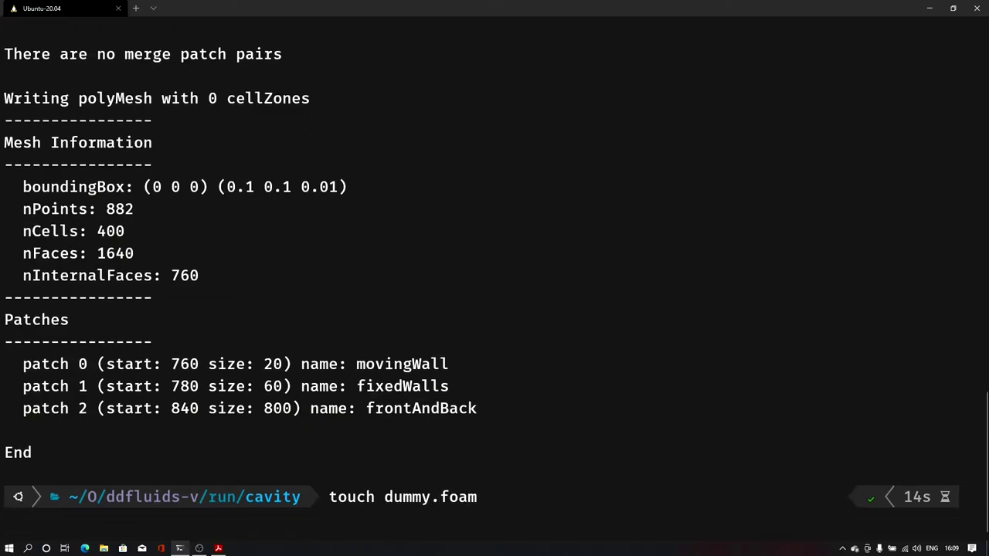
type("explorer.exe ")
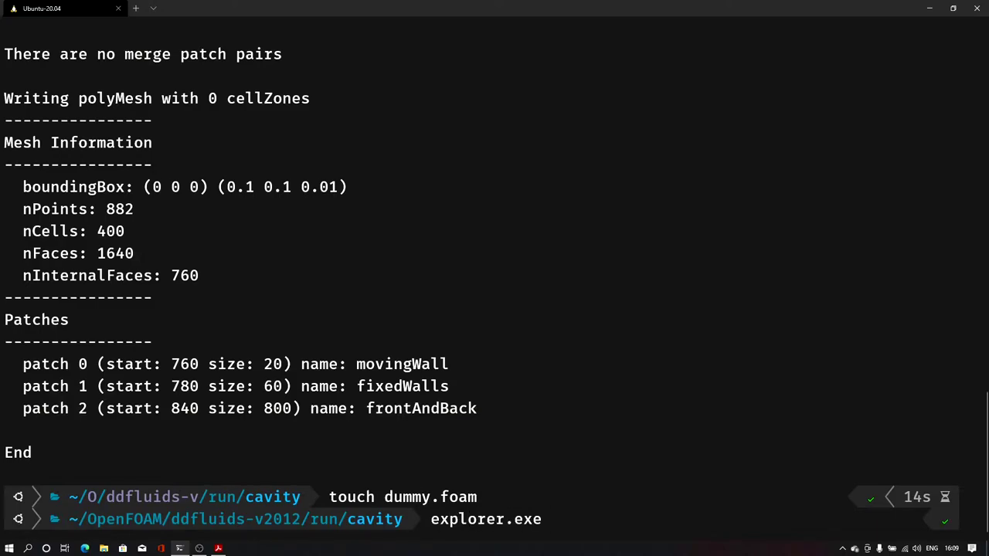
type(".")
key("Return")
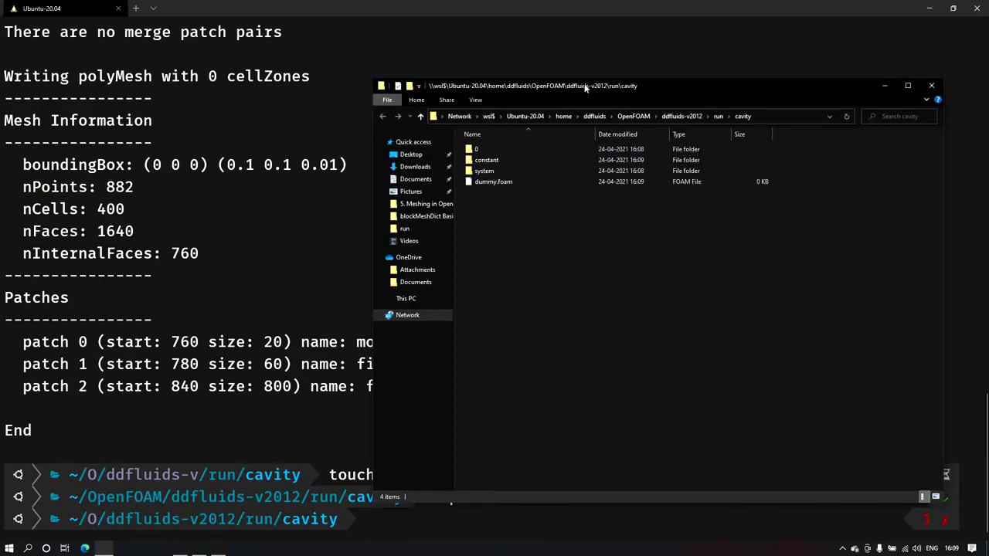
Step: Open dummy.foam in ParaView, maximize the window and apply to load the cavity mesh
left_click_drag(585, 87, 419, 73)
left_click(328, 168)
double_click(328, 167)
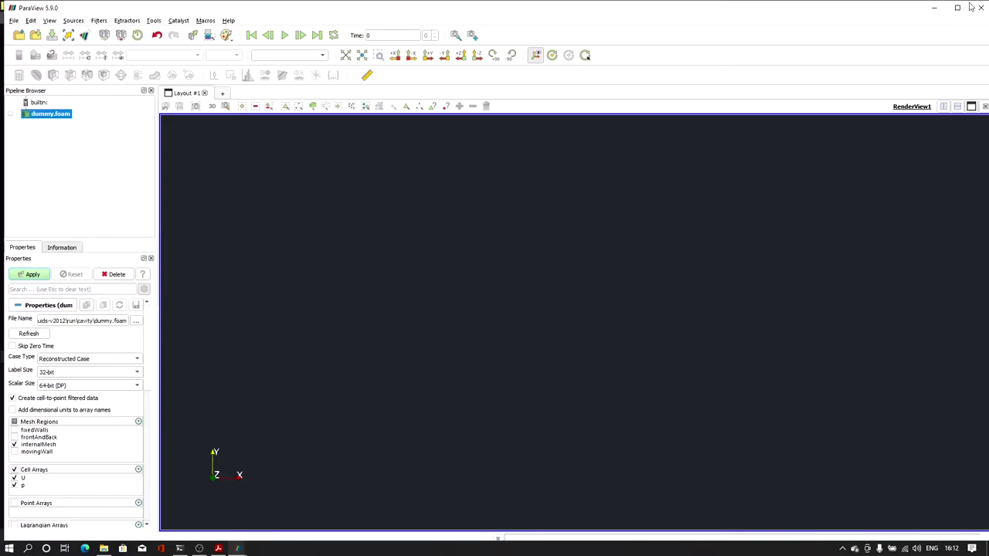
left_click(957, 7)
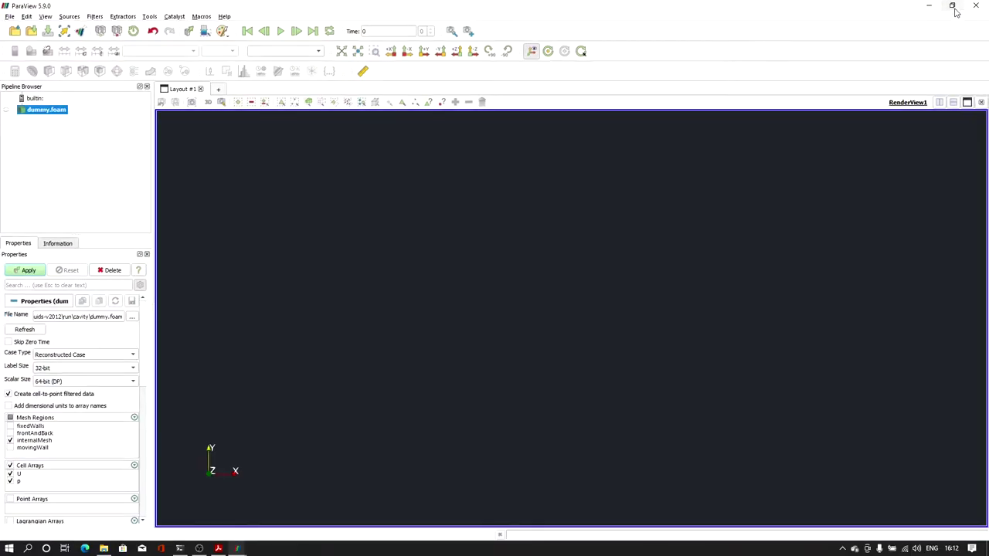
left_click(29, 269)
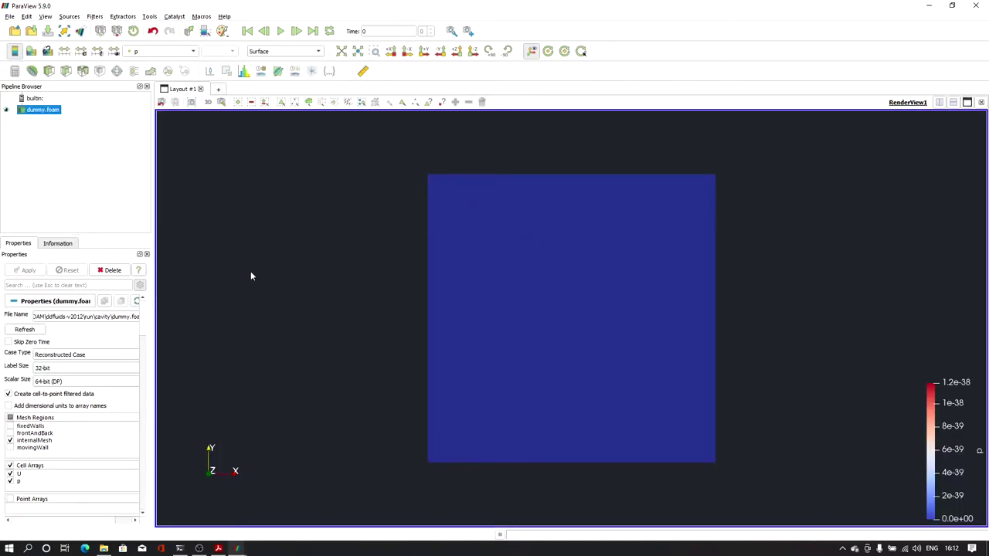
Step: Colour the mesh Solid Color and display it as Surface With Edges
left_click(159, 51)
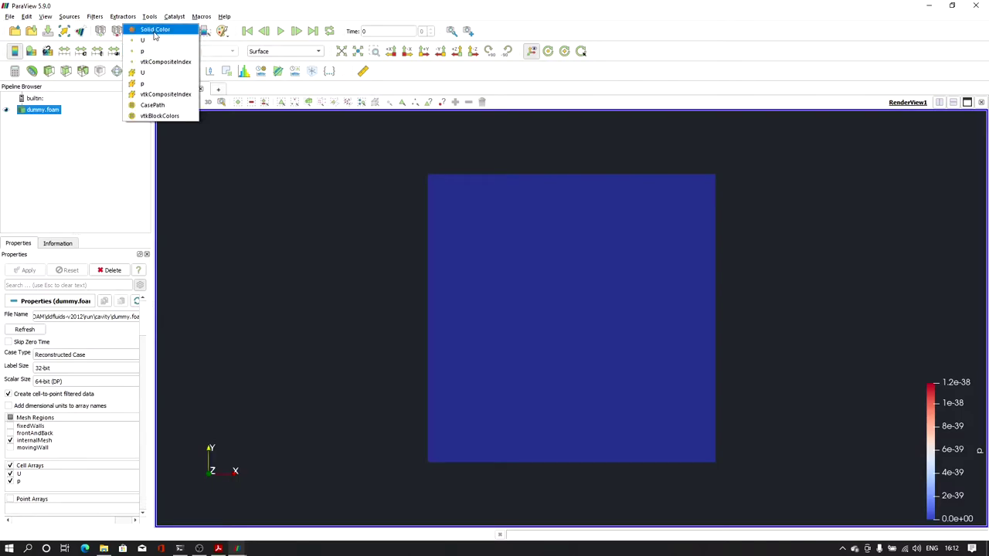
left_click(253, 52)
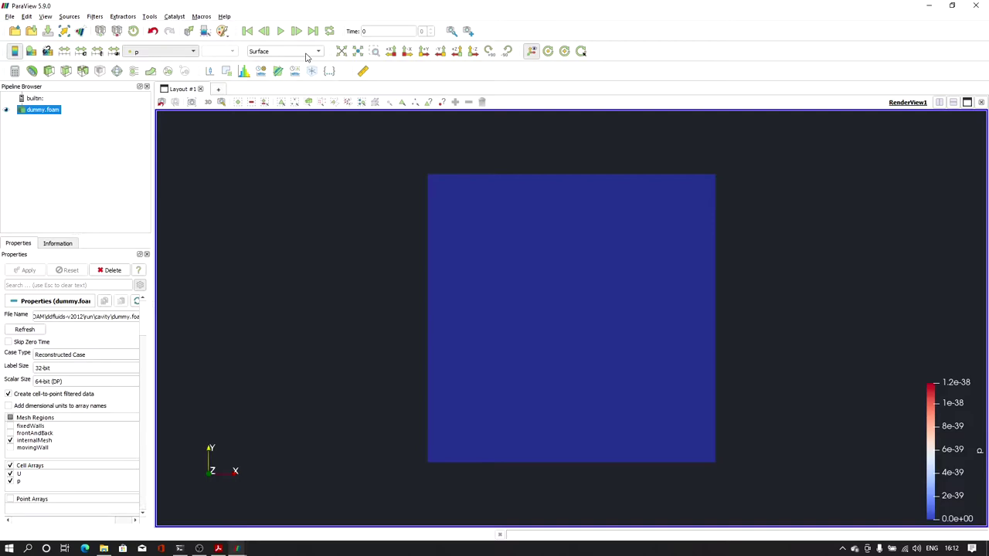
left_click(294, 52)
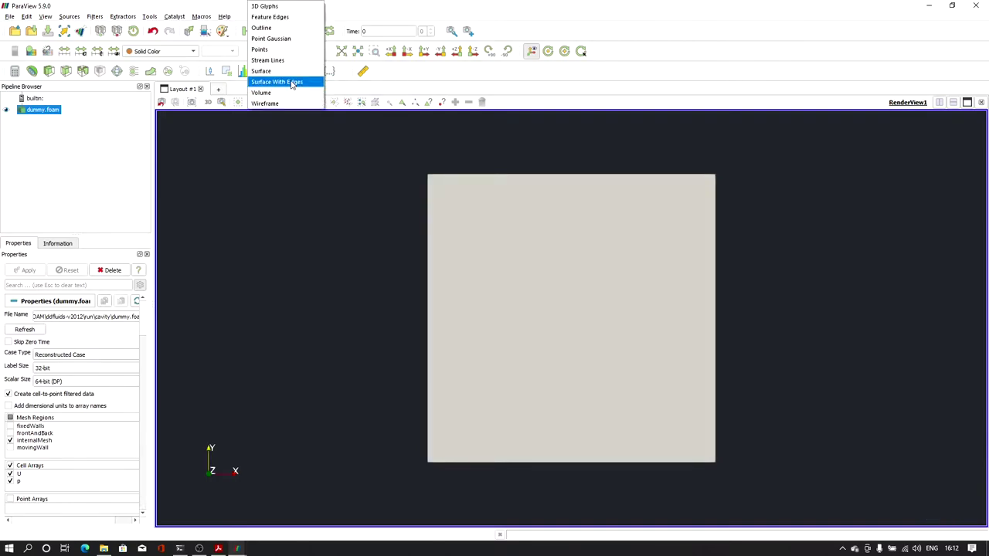
left_click(292, 83)
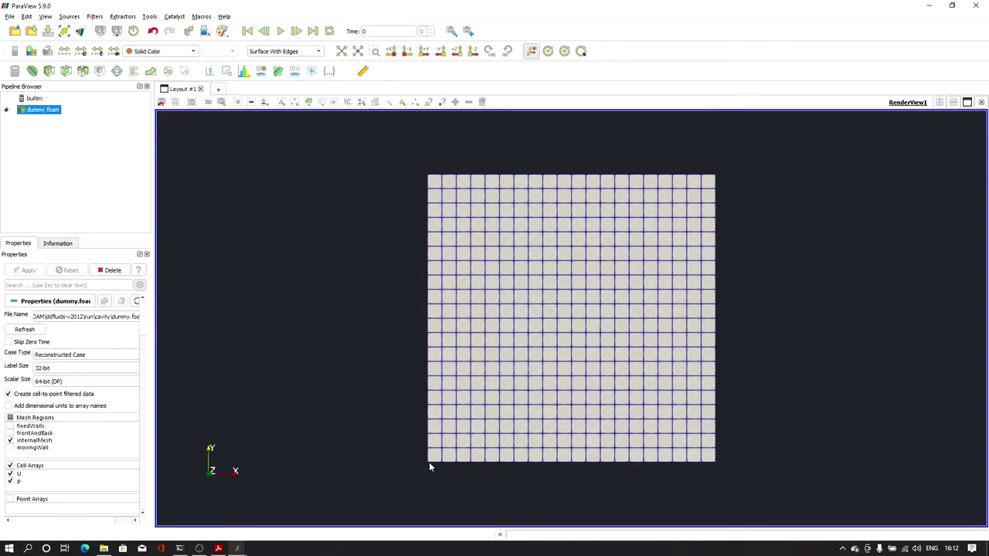
Step: Open system/blockMeshDict from the cavity folder in Notepad
left_click(104, 548)
double_click(120, 89)
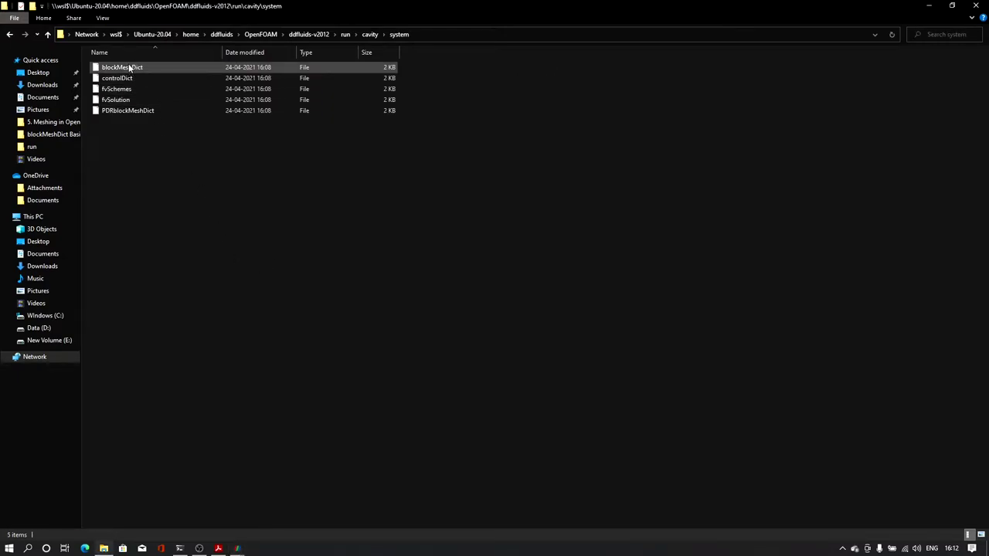
left_click(140, 68)
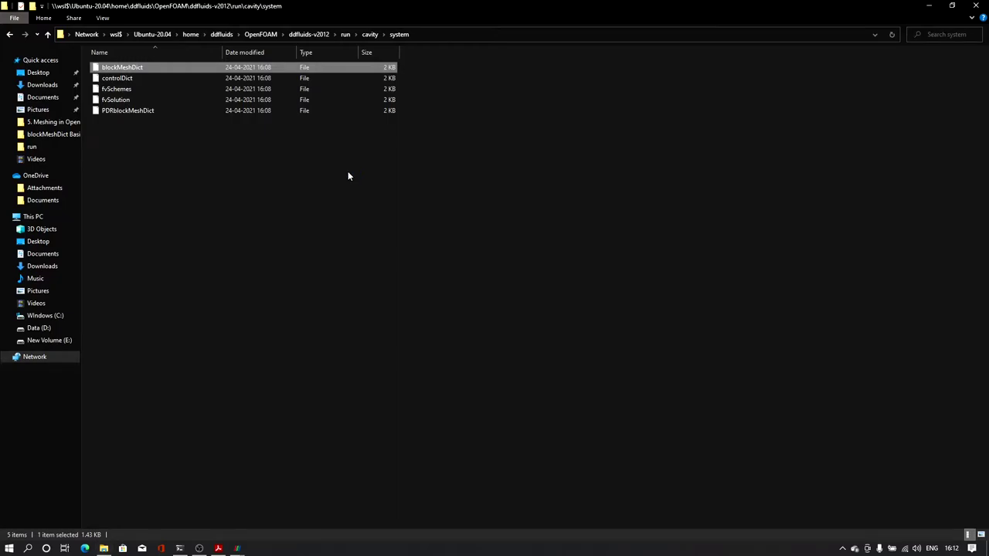
double_click(454, 336)
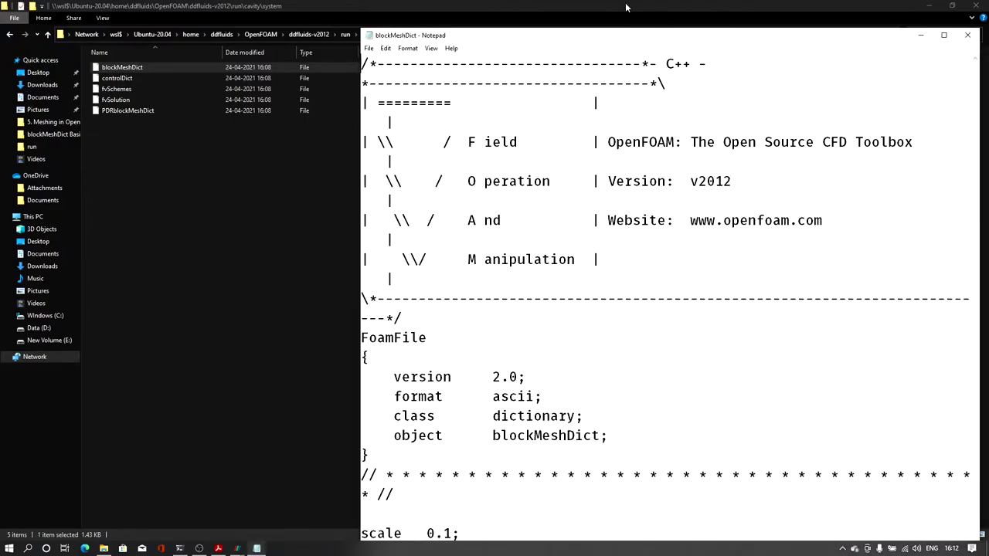
Step: Dock Notepad on the right, the Ubuntu terminal on the left, and clear the terminal
left_click_drag(610, 38, 988, 39)
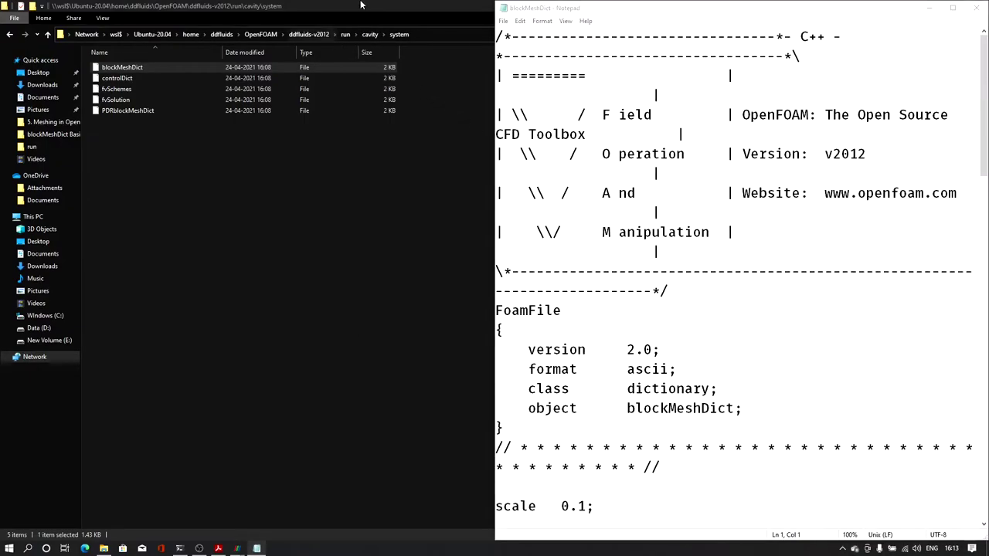
left_click(387, 10)
double_click(330, 7)
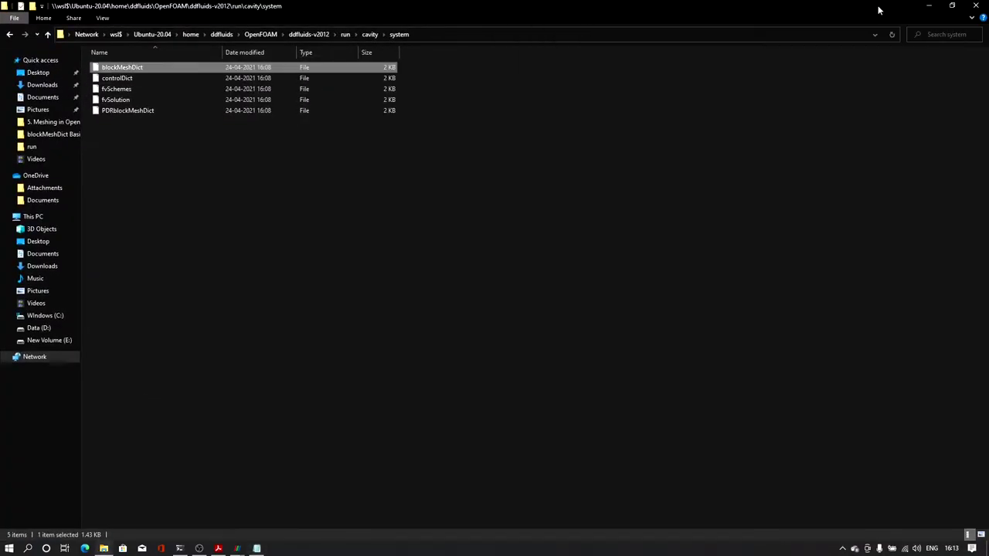
left_click(928, 6)
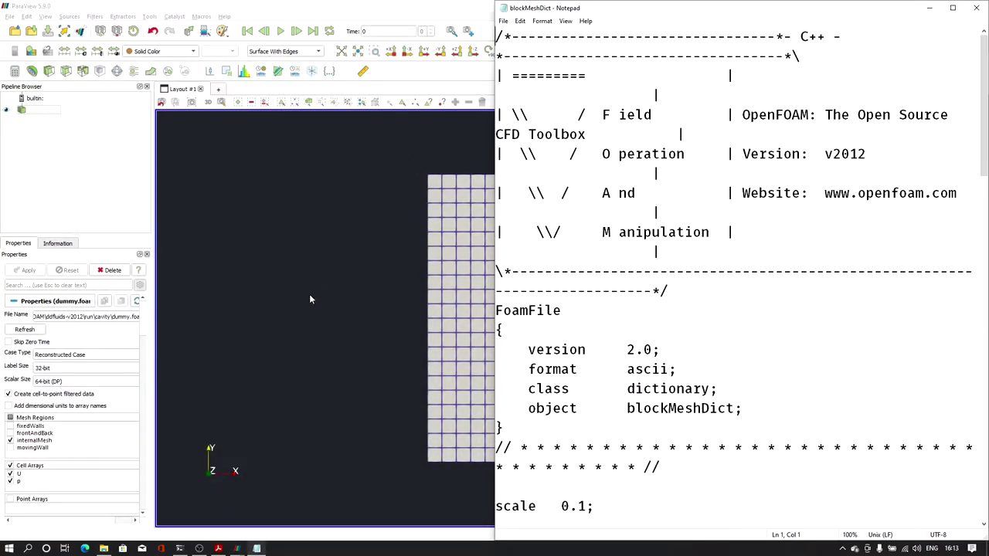
left_click(179, 549)
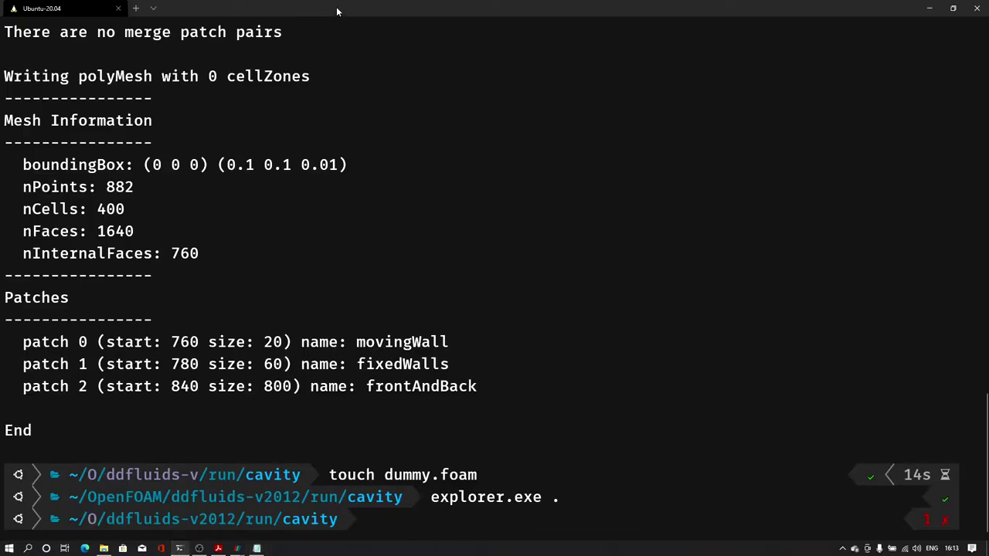
left_click_drag(336, 6, 2, 166)
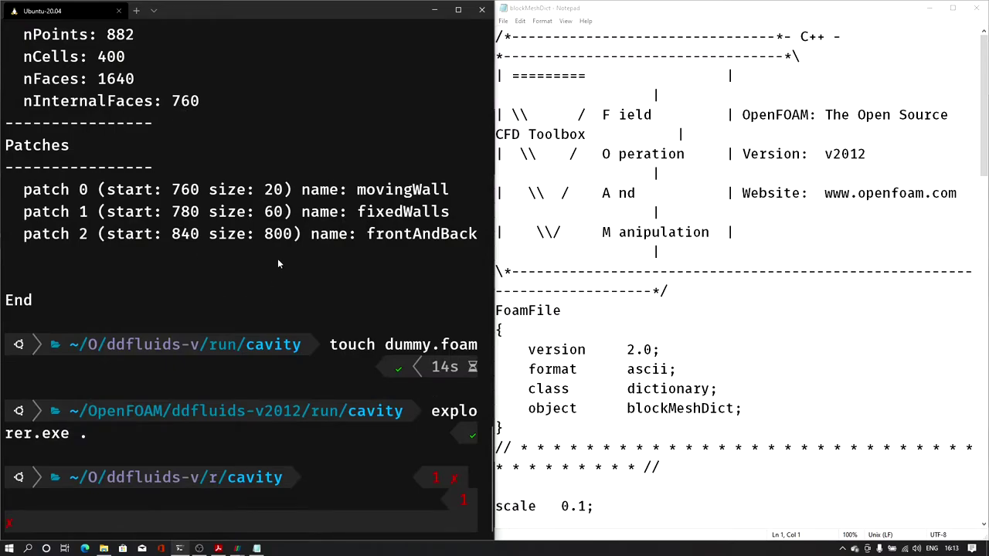
type("clear")
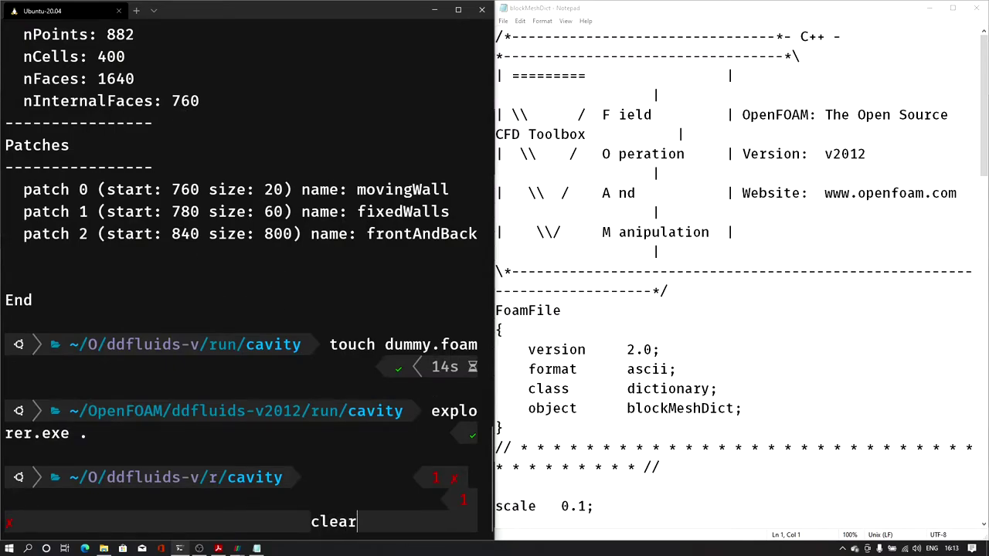
key("Return")
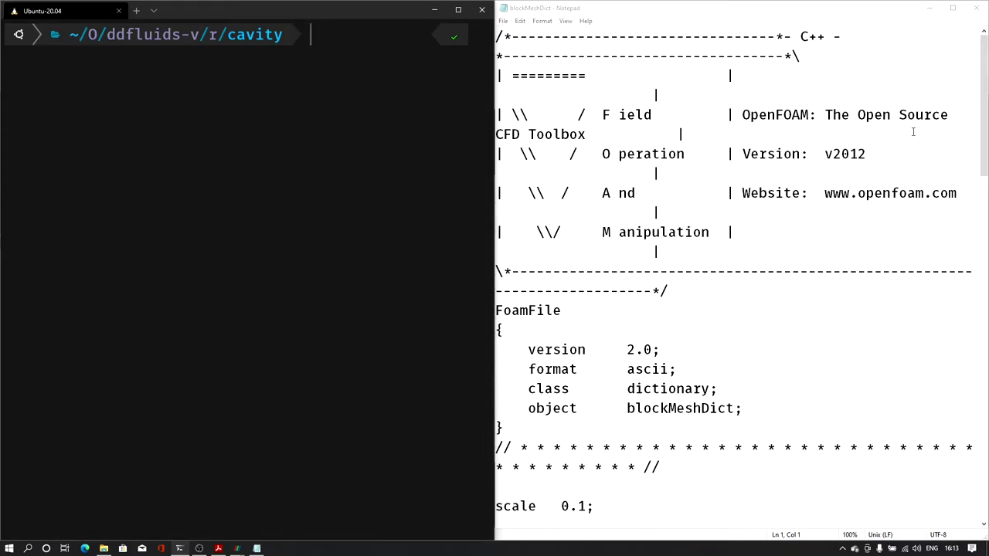
Step: Add the edge arc 0 1 (0.5 -0.25 0) inside the edges list
left_click_drag(984, 106, 985, 243)
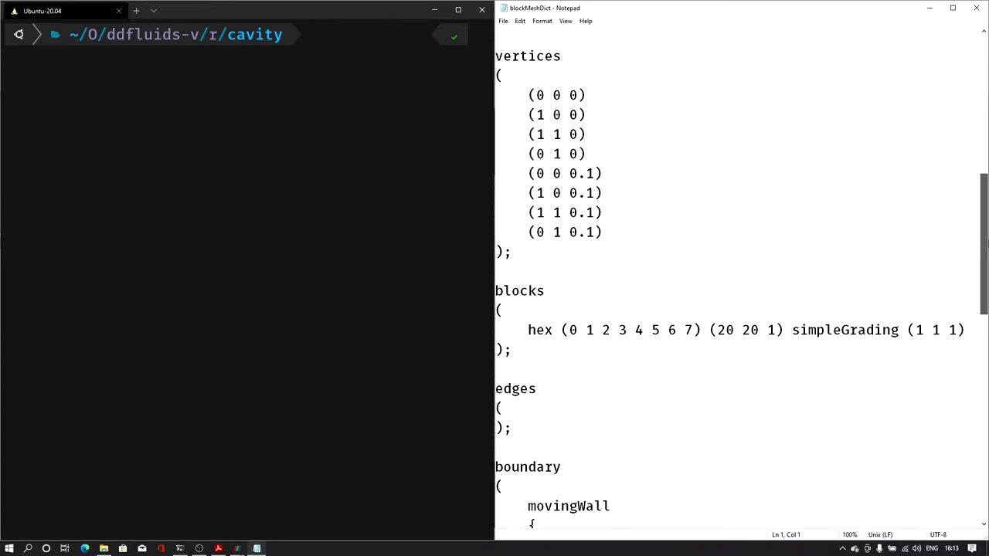
scroll(972, 247, "down", 1)
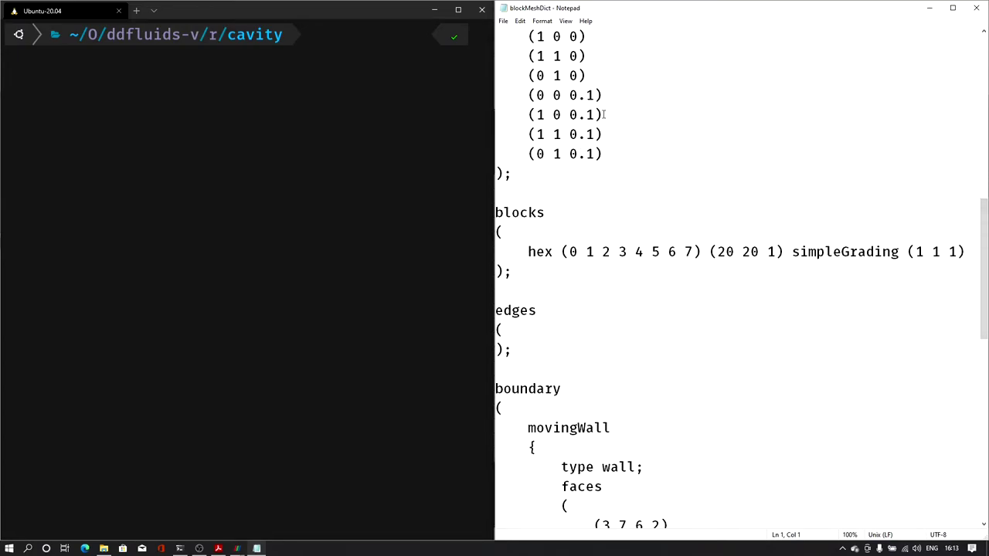
left_click(517, 324)
key("Return")
key("Tab")
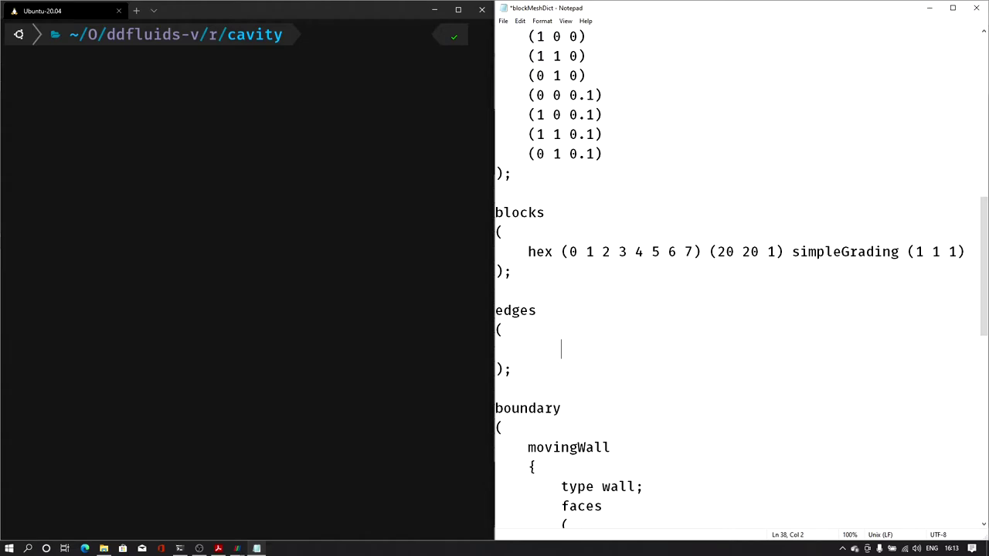
type("arc")
type(" 0")
type(" 1")
type(" ()")
type("0.")
type("5")
type(" -0.25")
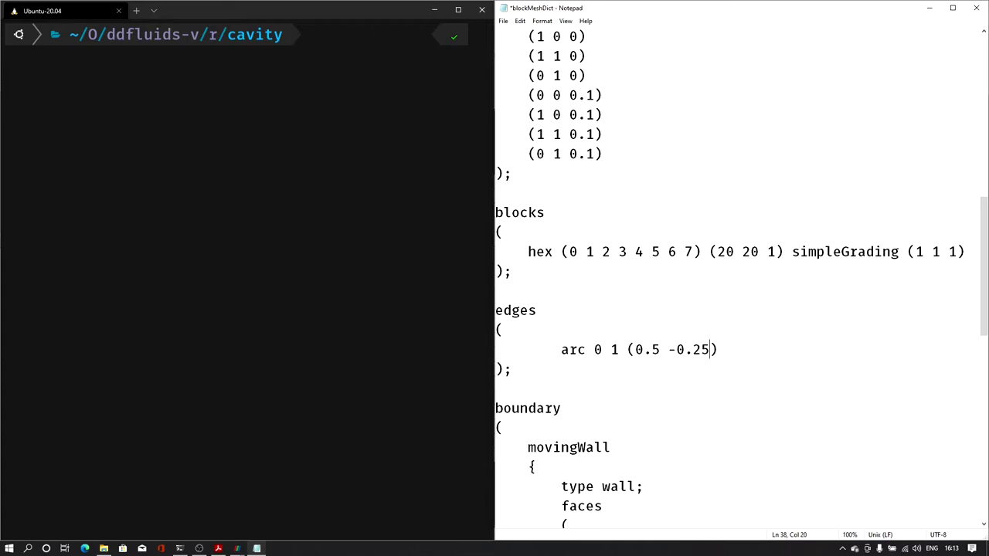
type(" 0)")
Step: Add arc 4 5 (0.5 -0.25 0.1) on the next line and save blockMeshDict
key("Return")
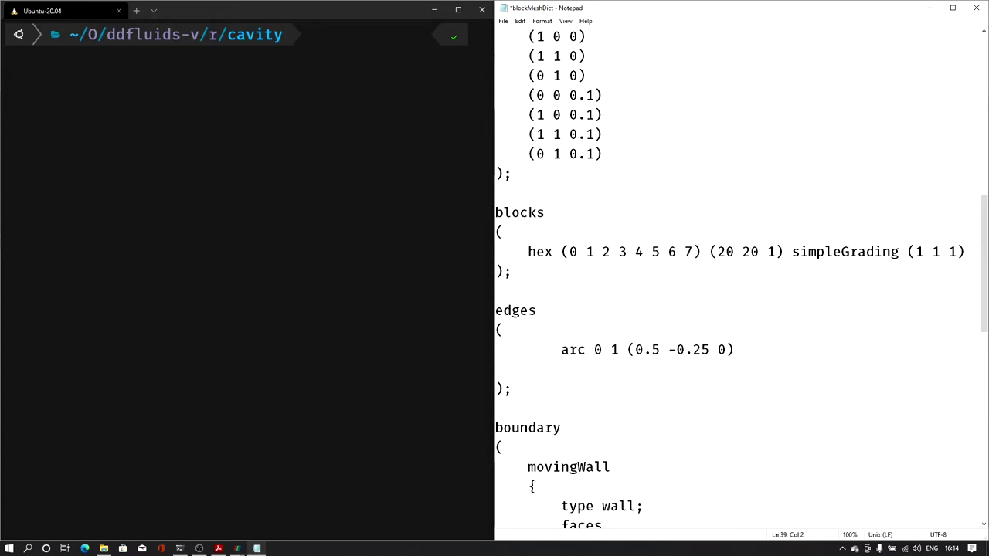
type("arc")
type(" 4")
type(" 5 ")
type("()")
type("0.5 0")
key("BackSpace")
type("-0.25 ")
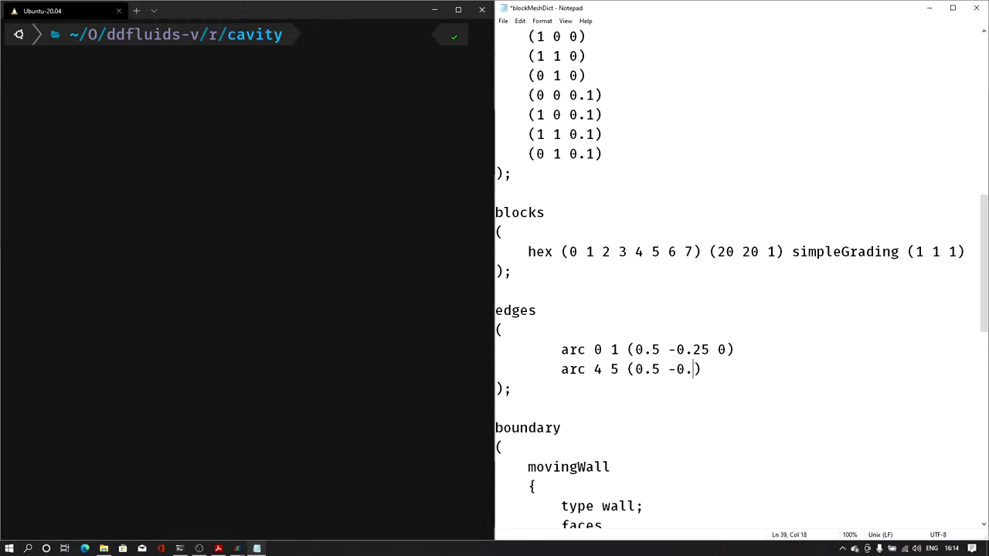
type("0.1")
key("ctrl+s")
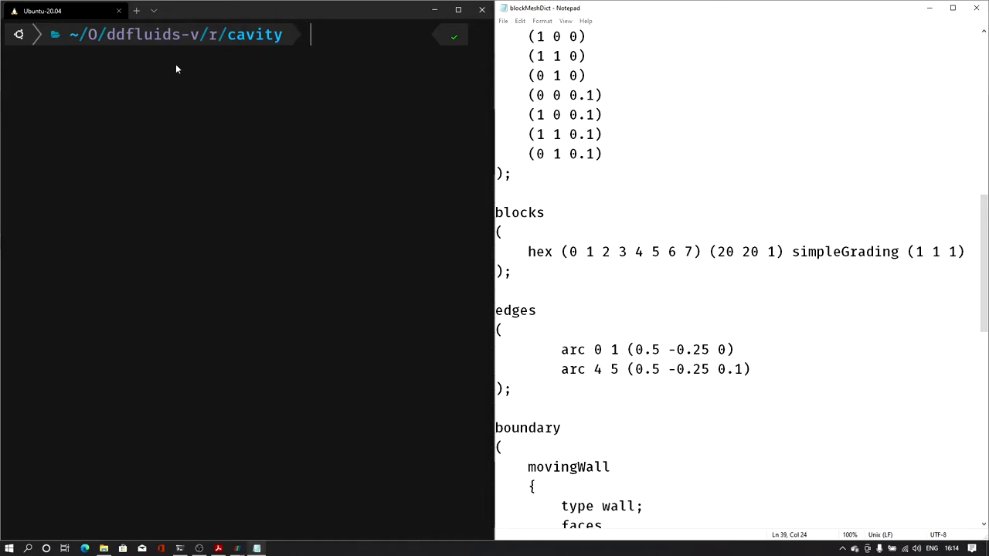
Step: Rerun blockMesh in the terminal to rebuild the mesh with the arc edges
left_click(294, 117)
type("blockMesh")
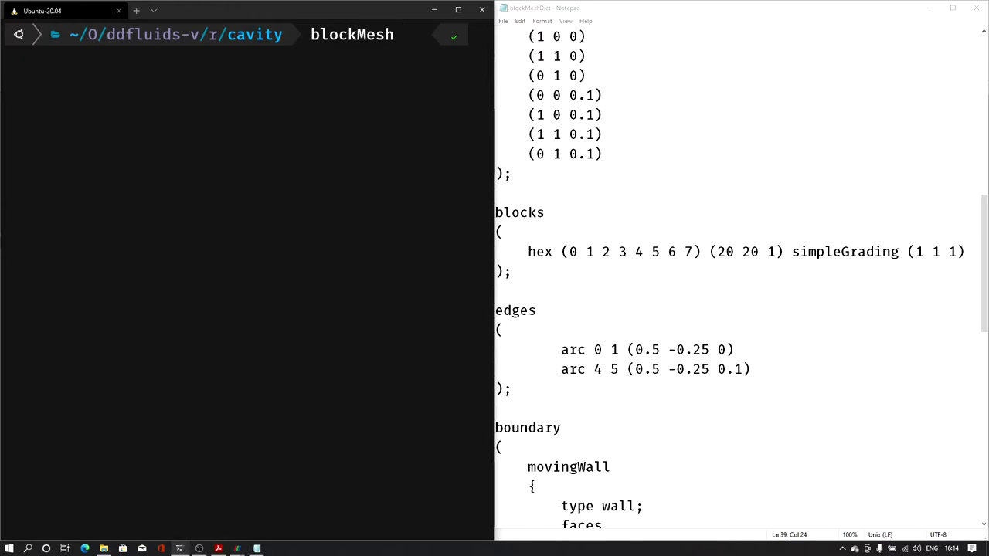
key("Return")
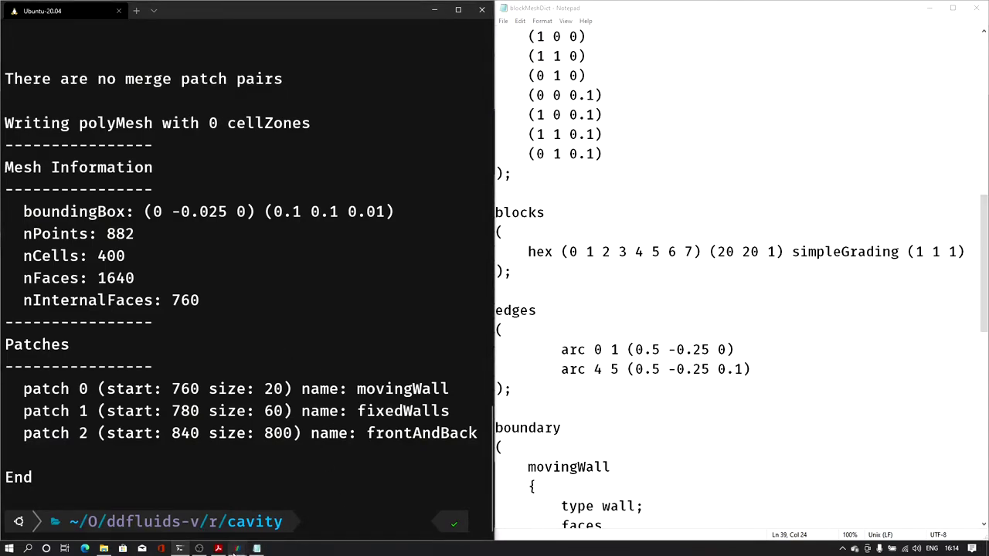
Step: Close the duplicate ParaView window and reload the dummy.foam case files
mouse_move(239, 547)
left_click(191, 513)
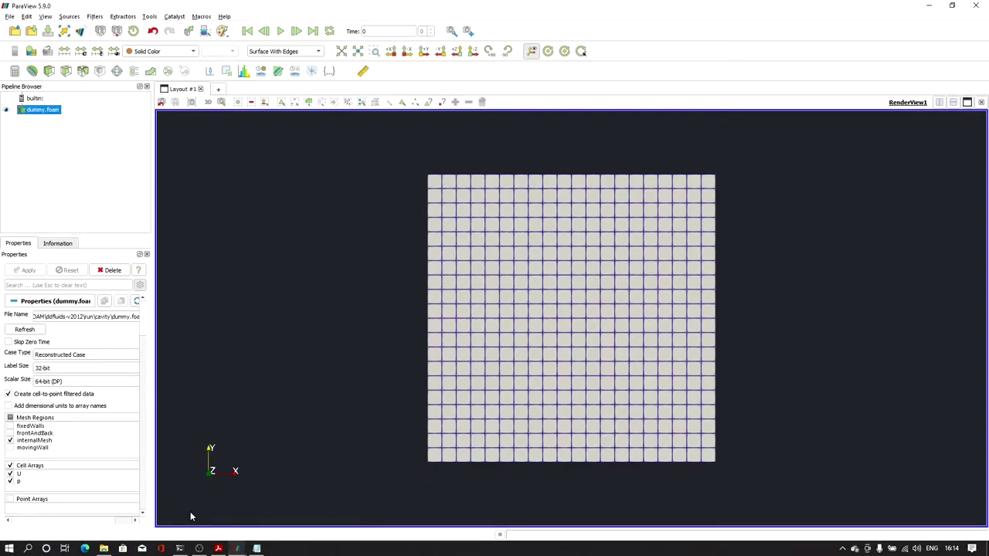
mouse_move(240, 547)
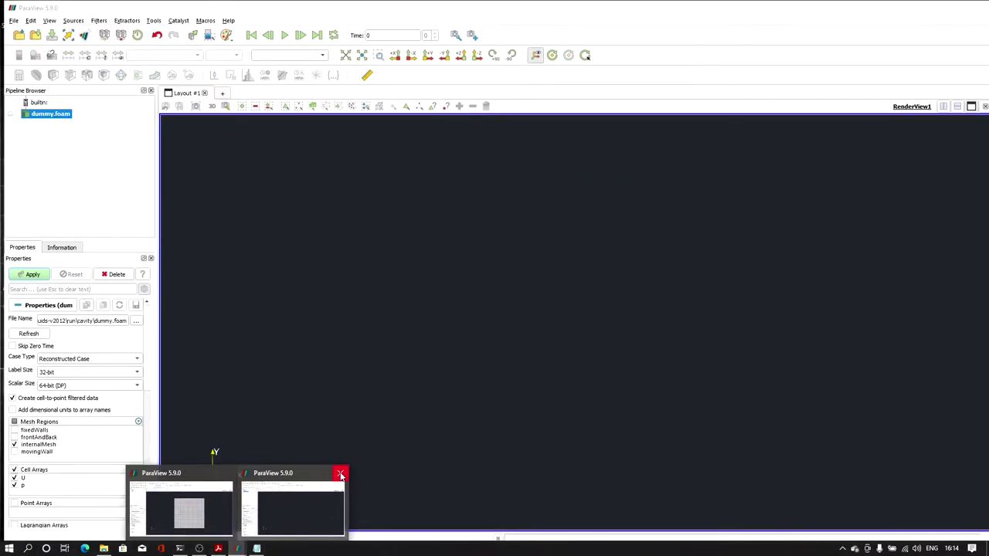
left_click(337, 470)
left_click(256, 525)
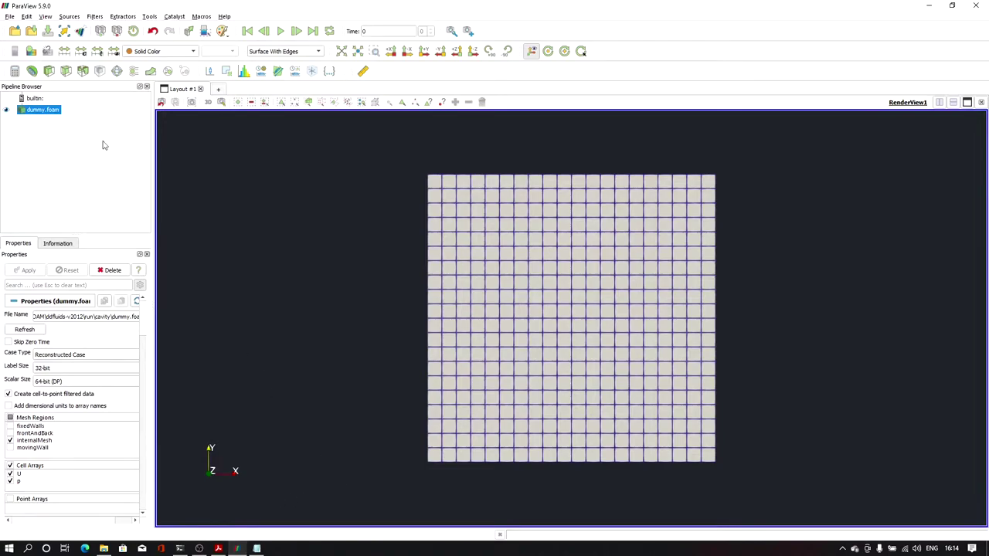
right_click(40, 113)
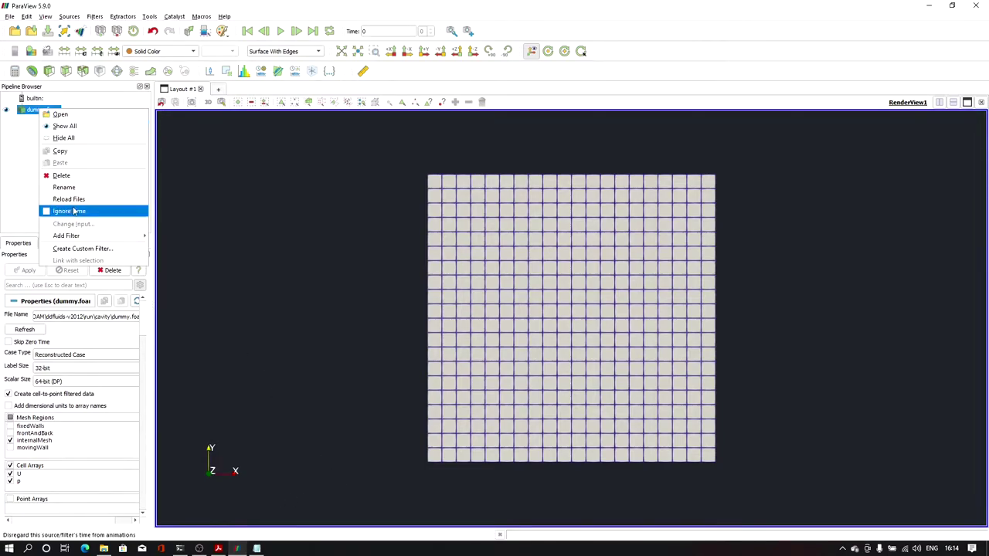
left_click(69, 199)
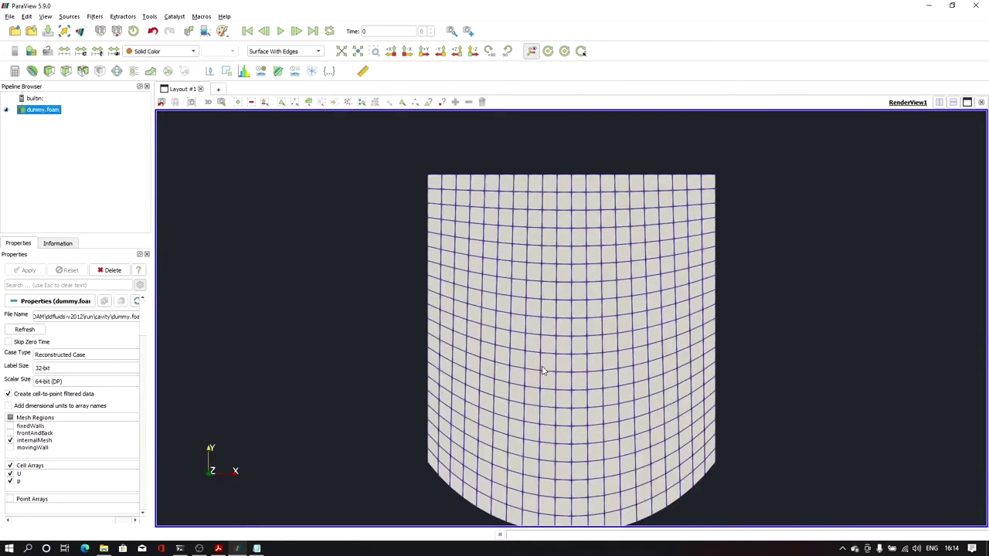
Step: Rotate the mesh, switch to 2D and view along -Z to show the curved bottom wall
left_click_drag(543, 370, 551, 306)
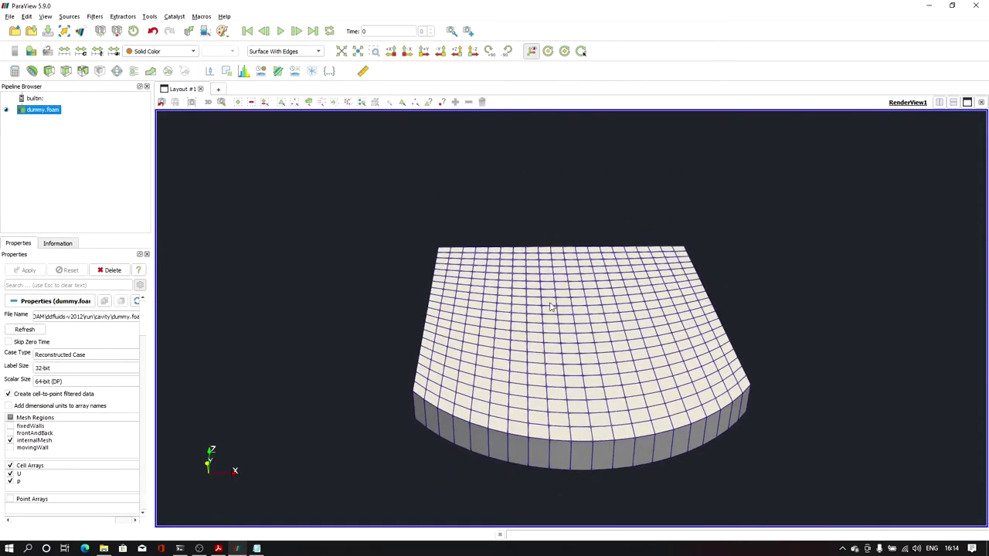
left_click_drag(541, 446, 626, 441)
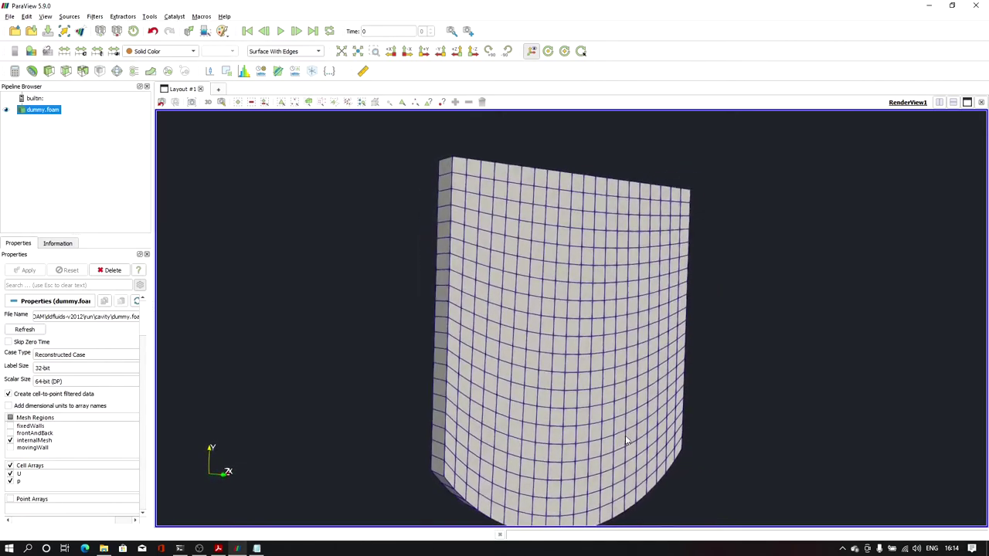
left_click(208, 102)
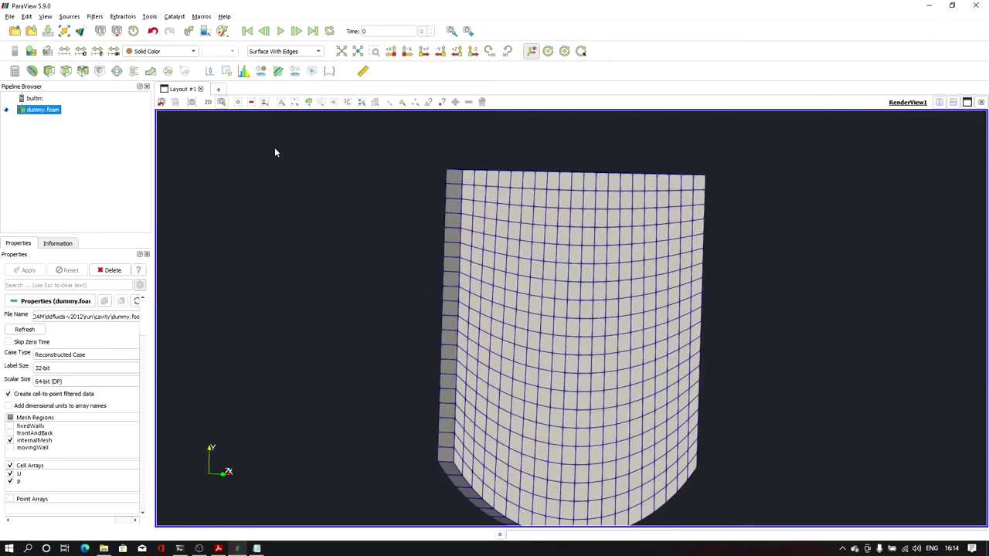
left_click_drag(520, 279, 491, 239)
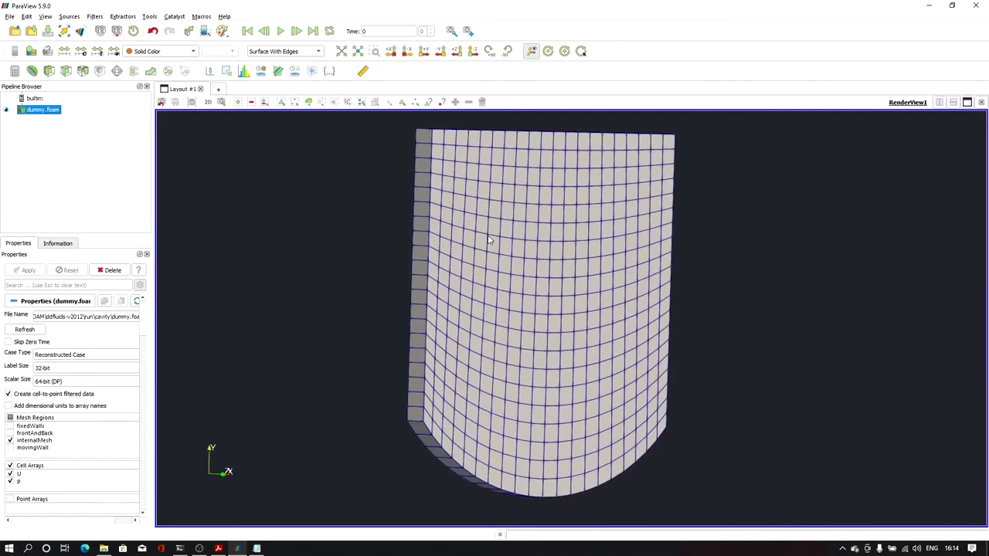
left_click(473, 51)
scroll(631, 301, "up", 4)
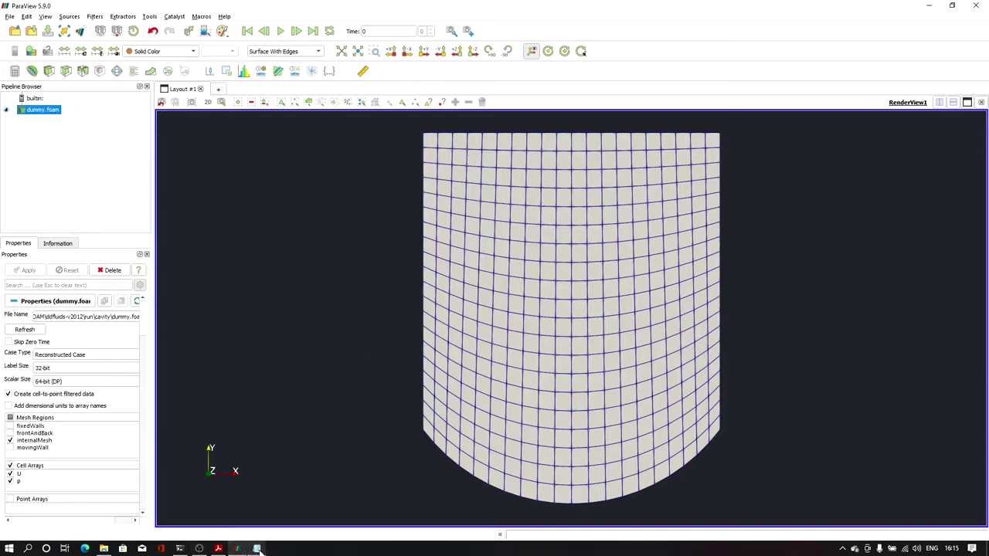
left_click(220, 549)
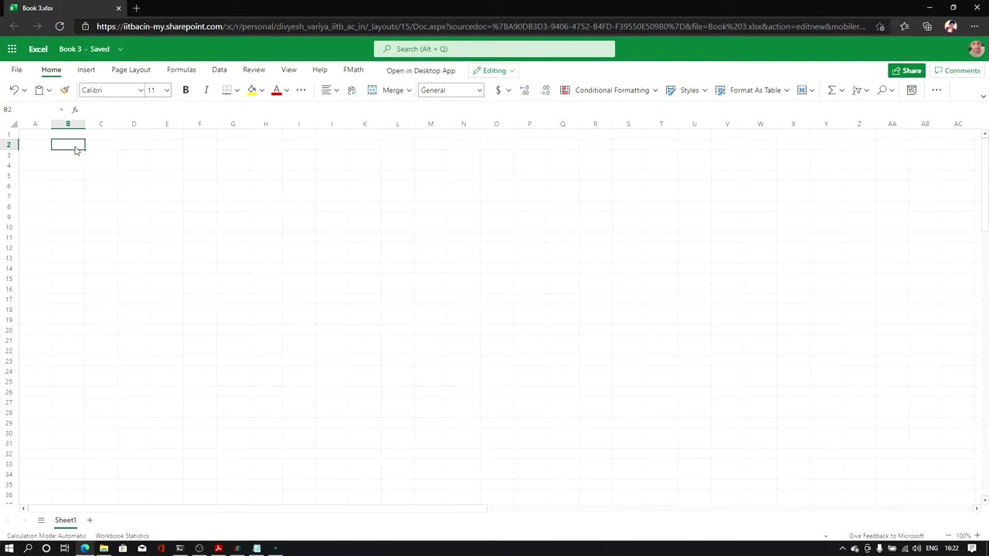
Step: Enter the column headers x, y and z
type("x")
key("Tab")
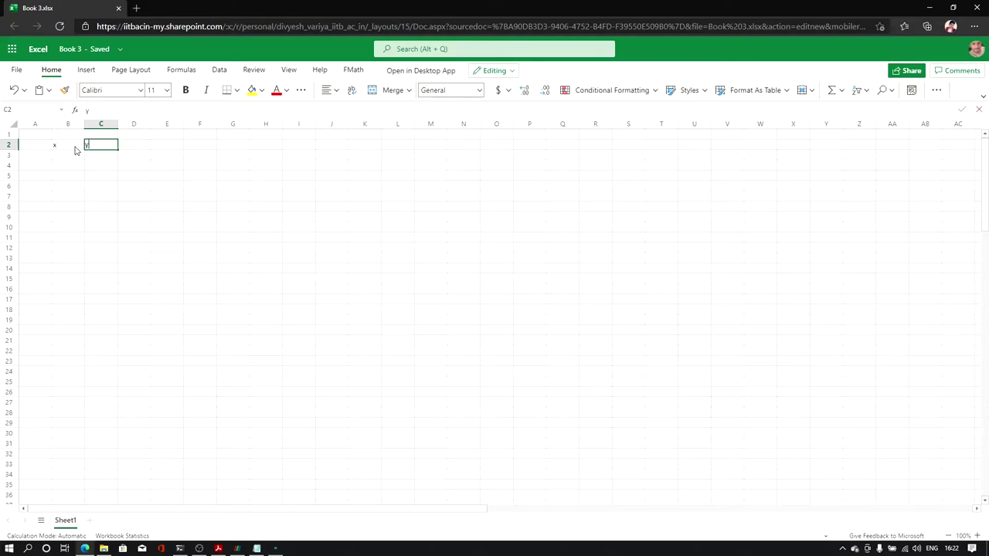
key("Tab")
type("z")
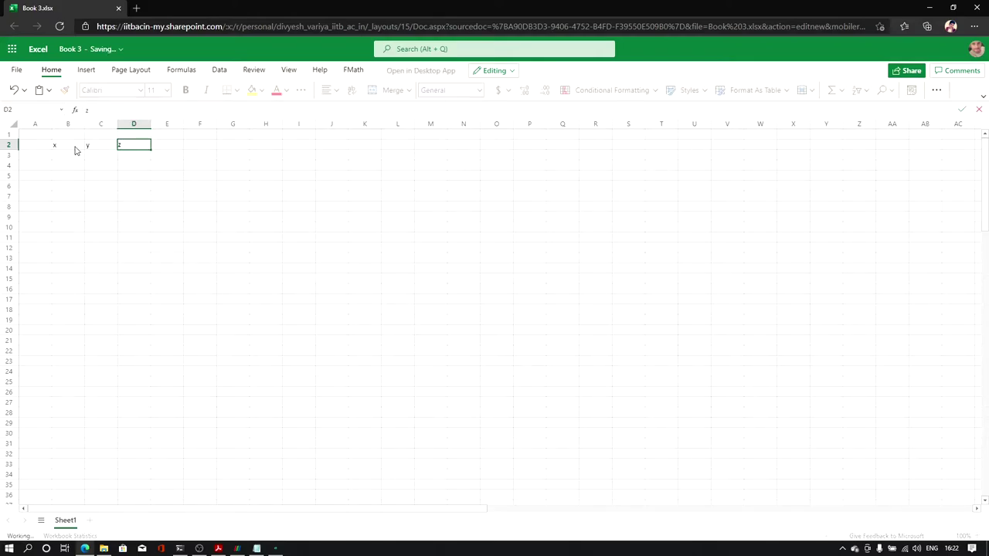
key("Return")
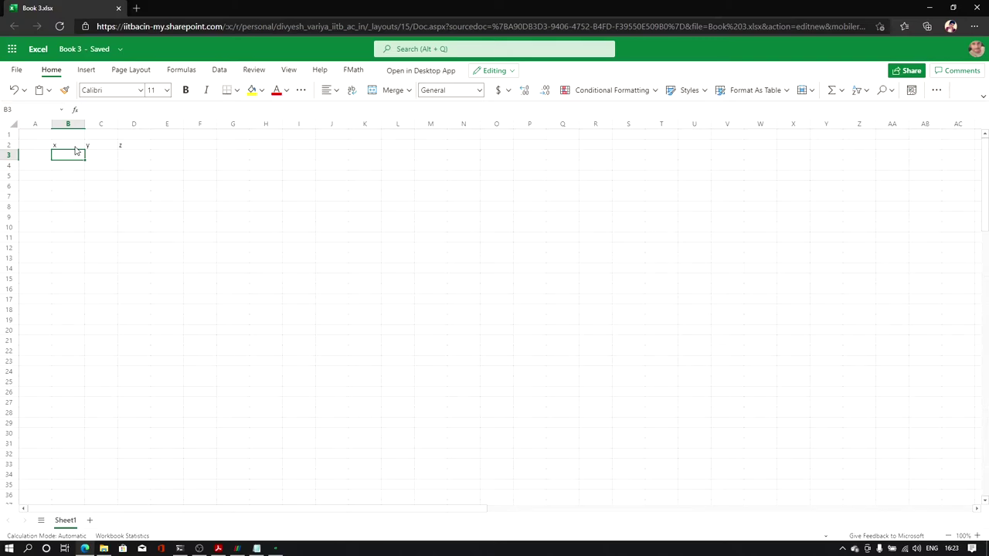
Step: Enter 0 and 0.05 and extend the x series down to 1 in row 23
key("BackSpace")
key("Return")
type("0.05")
key("Return")
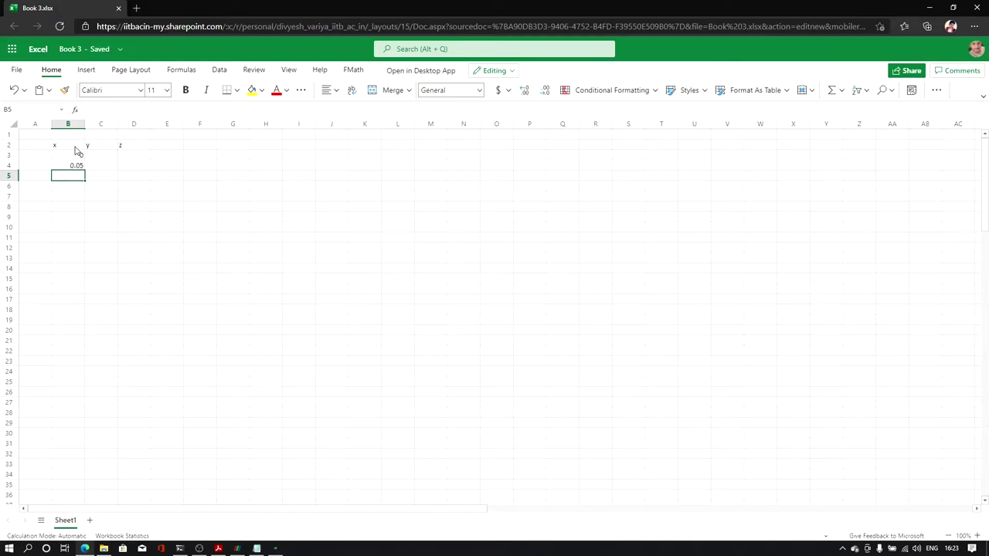
left_click_drag(77, 155, 83, 361)
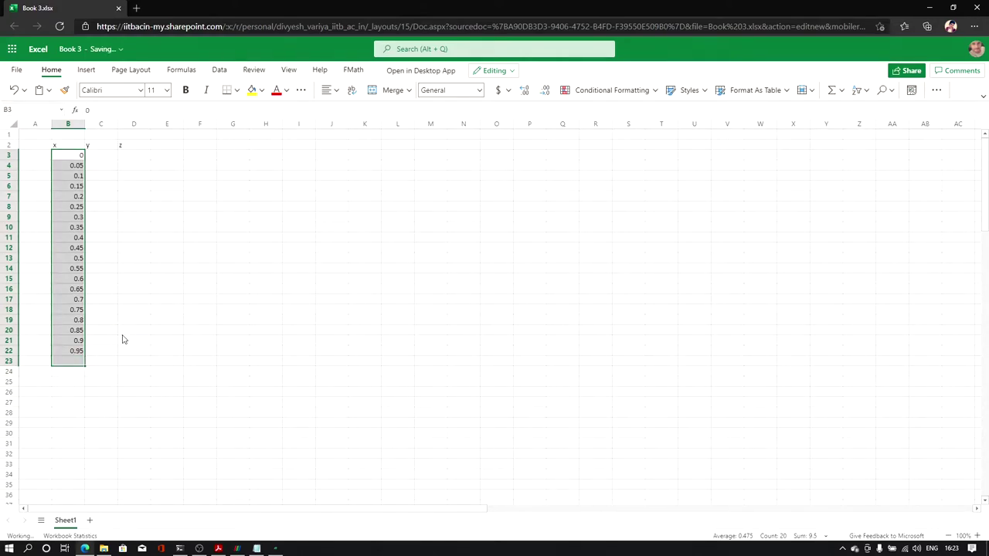
left_click(77, 361)
Step: Enter =SIN(2*PI()*B3)/4 in C3 and fill it down to C23
left_click(99, 157)
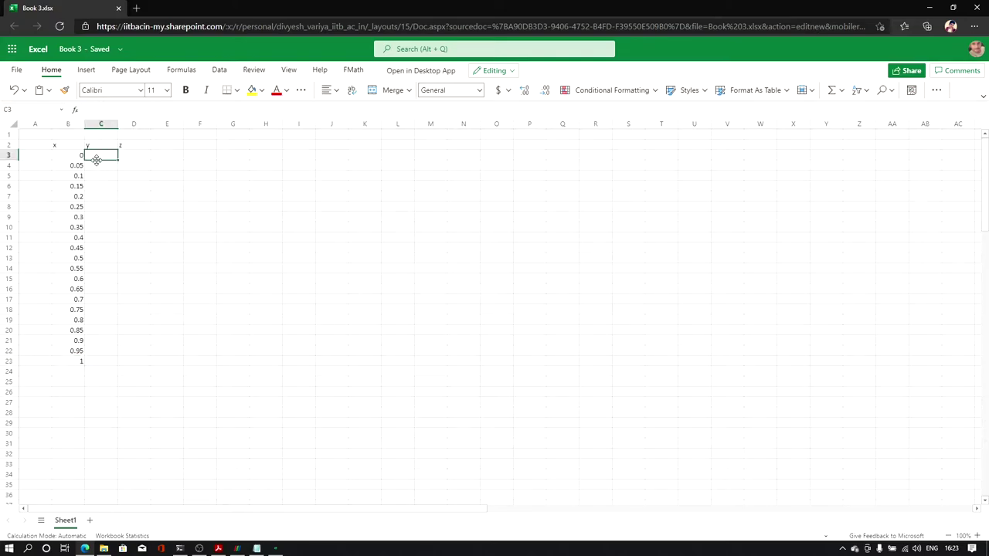
type("=")
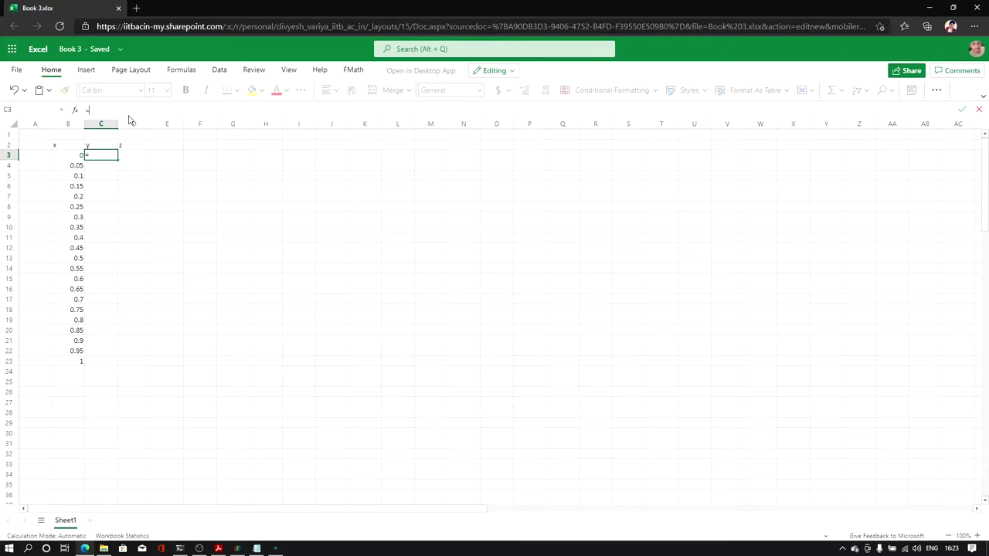
type("sin")
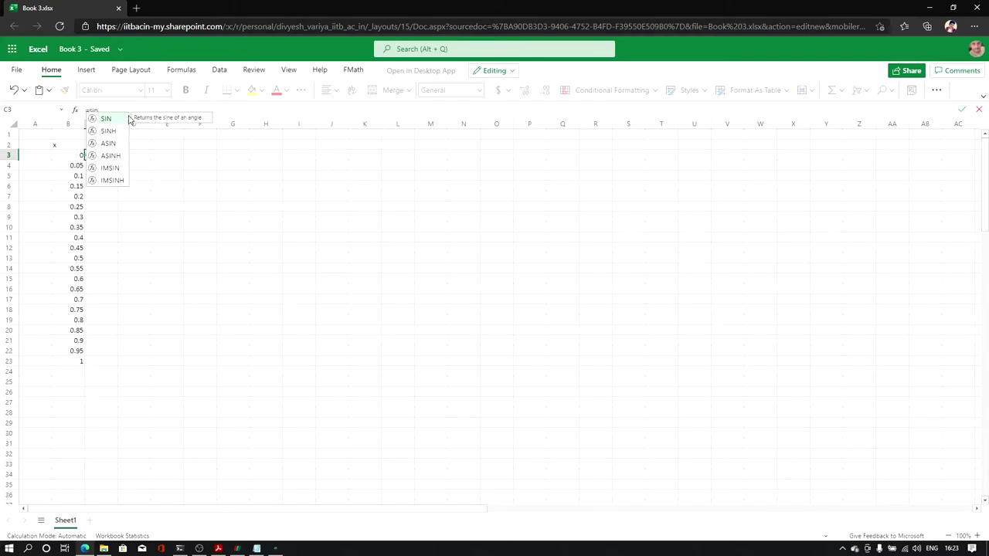
type("(2*")
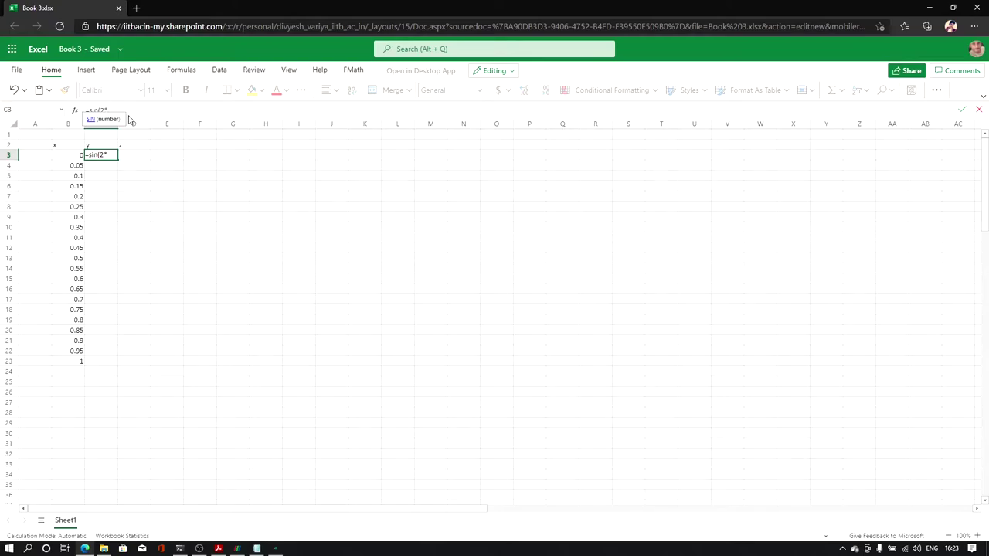
type("pi()*")
left_click(76, 156)
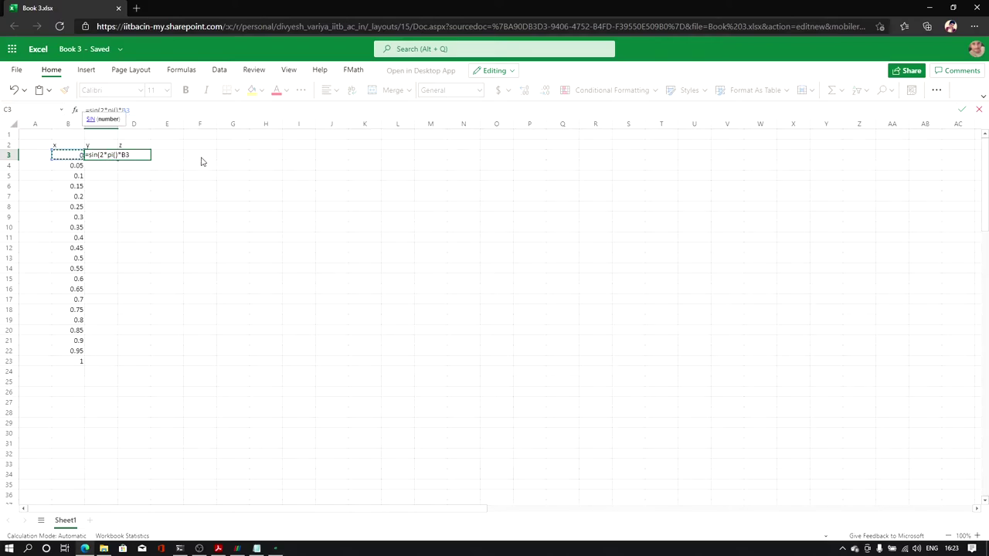
type(")/4")
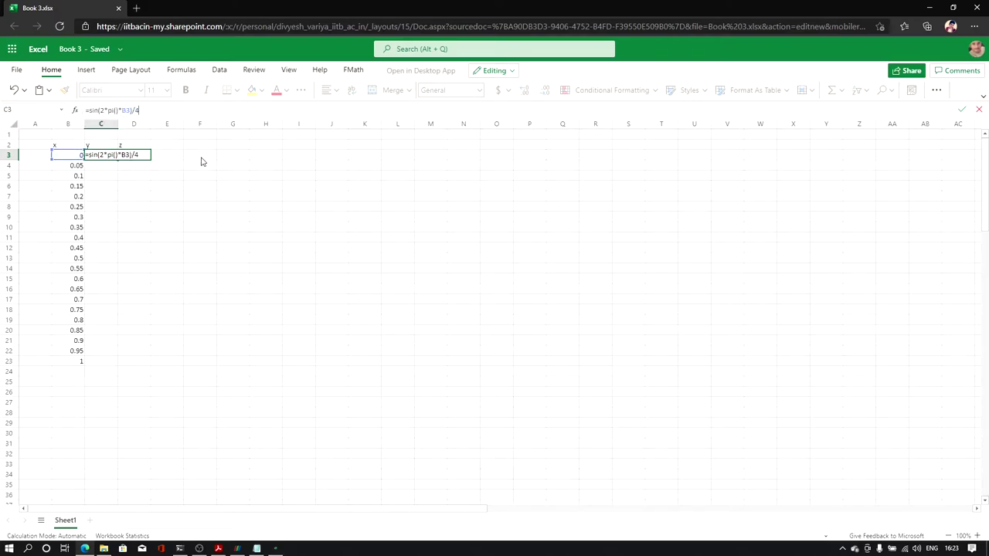
key("Return")
left_click(104, 157)
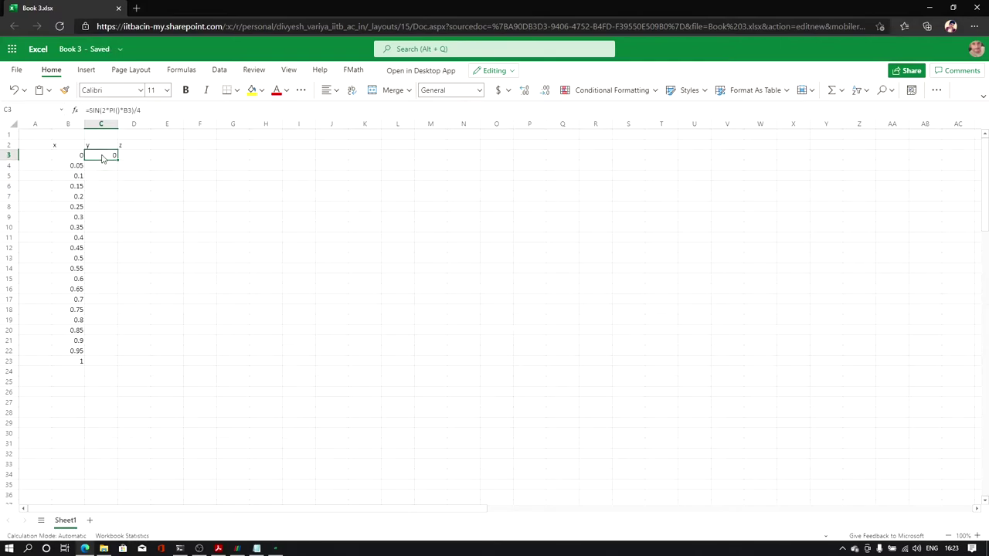
left_click_drag(103, 155, 106, 359)
key("ctrl+d")
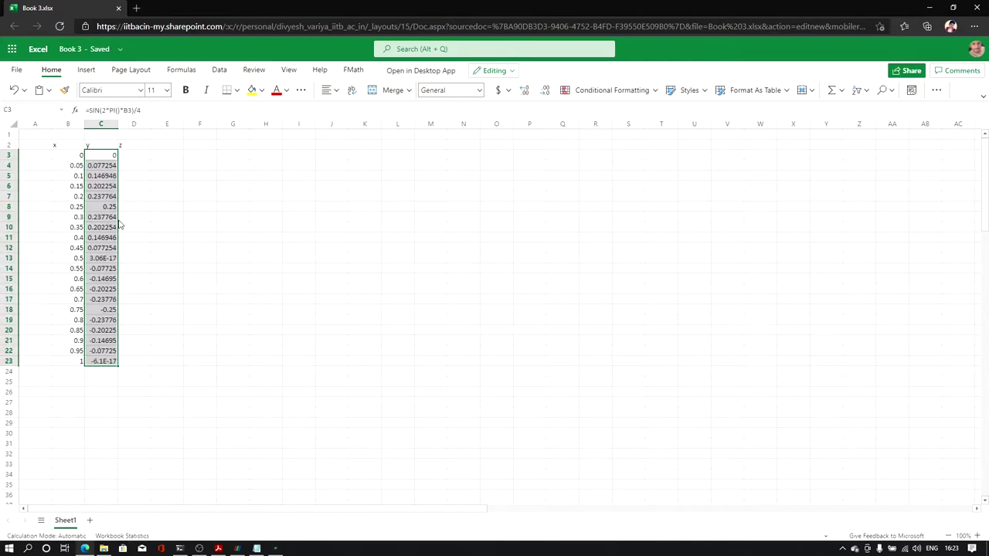
Step: Fill the z column D3:D23 with zeros
left_click(139, 157)
type("0")
key("Return")
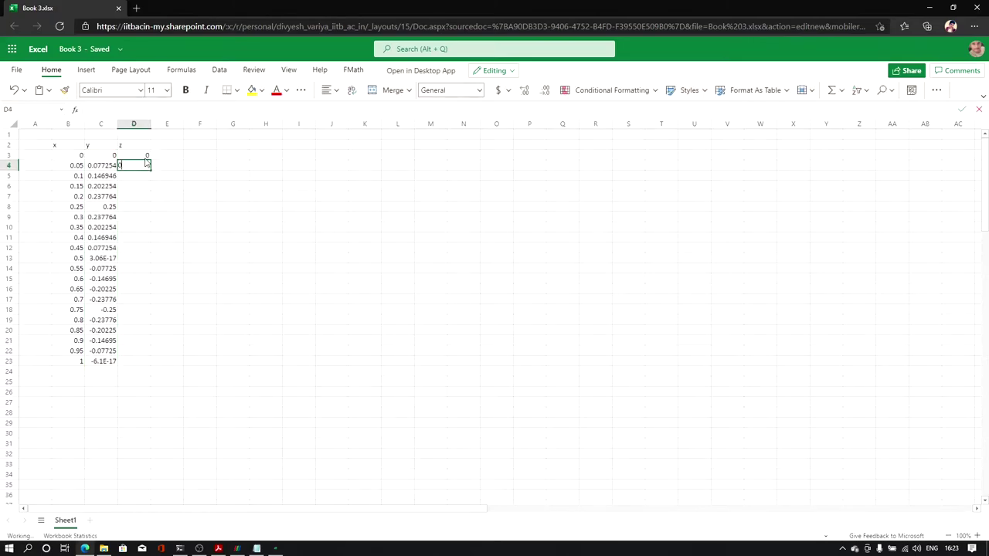
key("Return")
type("0")
key("Return")
type("0 0 0 0 0 0 0 0")
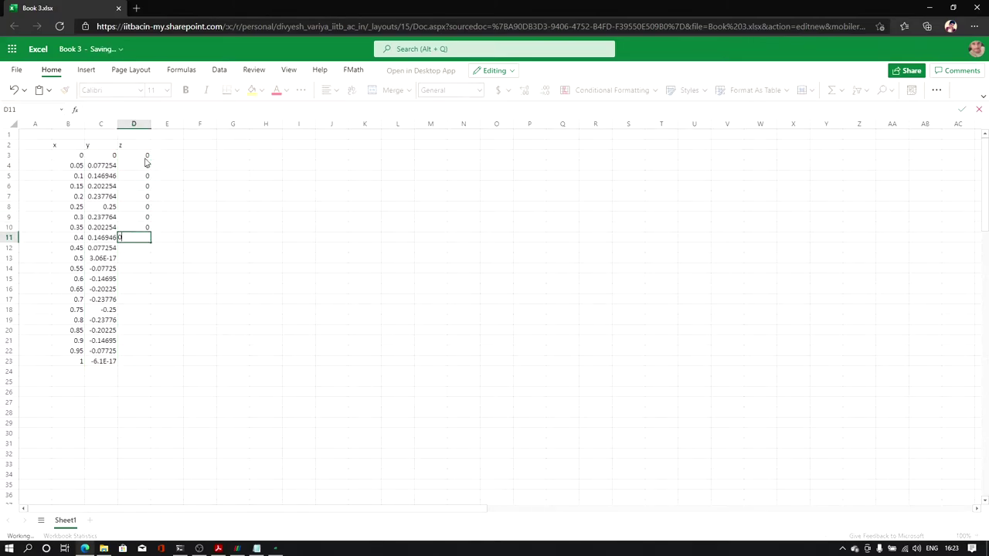
type(" 0 0 0 0 0 0 0 0 0 0")
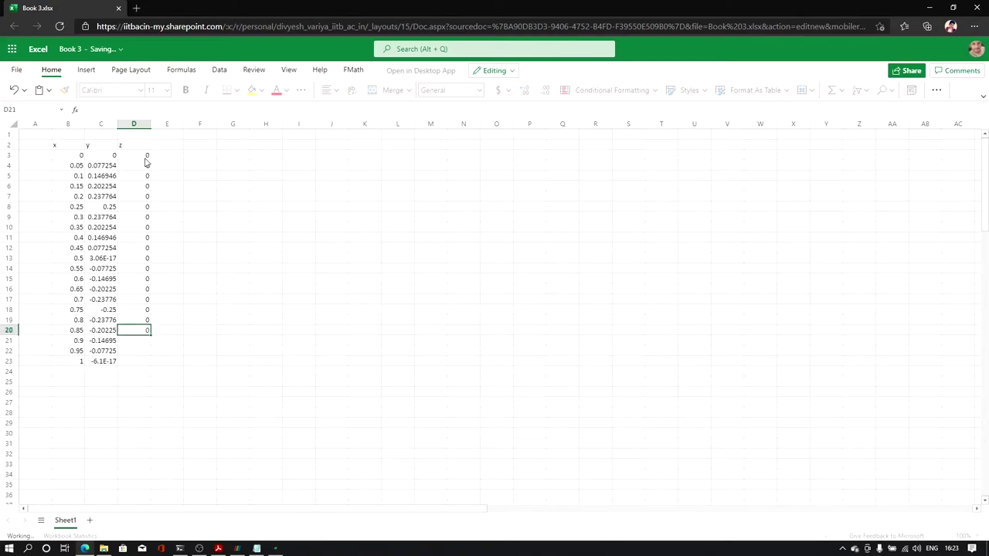
key("Return")
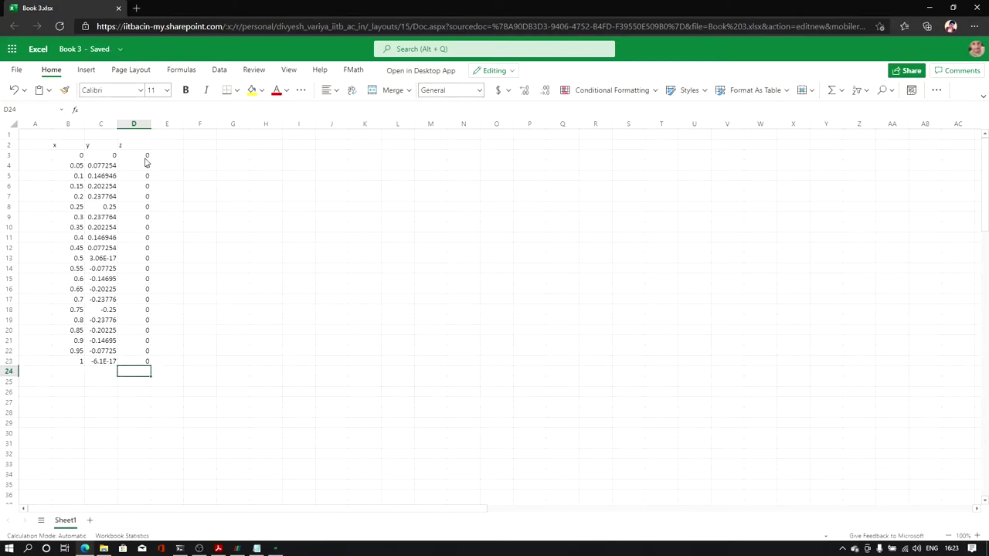
Step: Put ( in A3:A23 and ) in E3:E23 to bracket each point
left_click(80, 177)
left_click(36, 156)
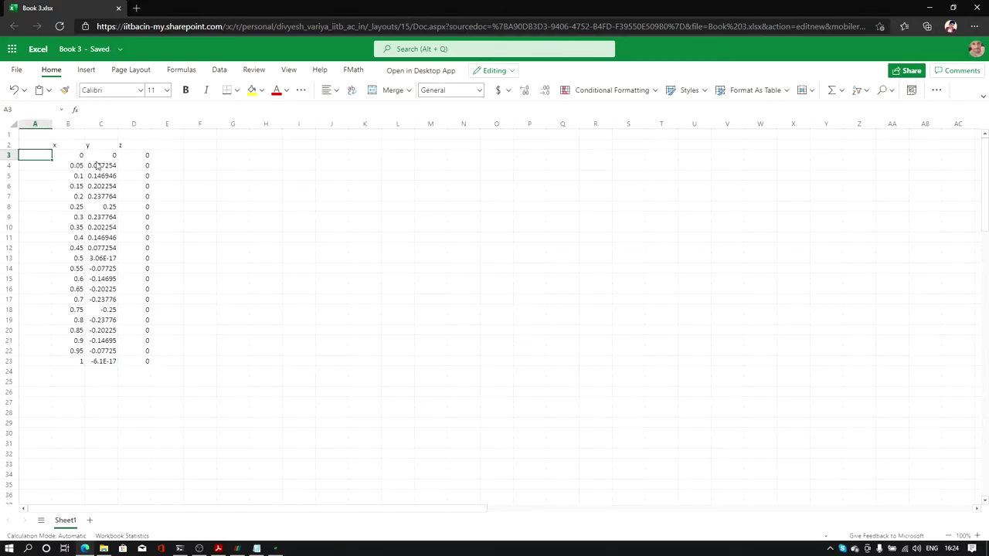
double_click(37, 158)
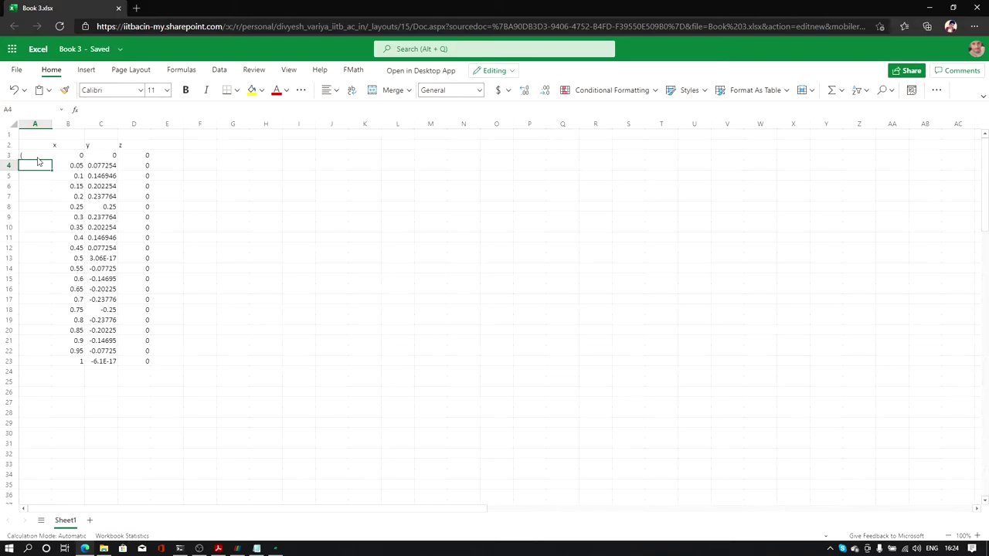
left_click_drag(48, 157, 57, 363)
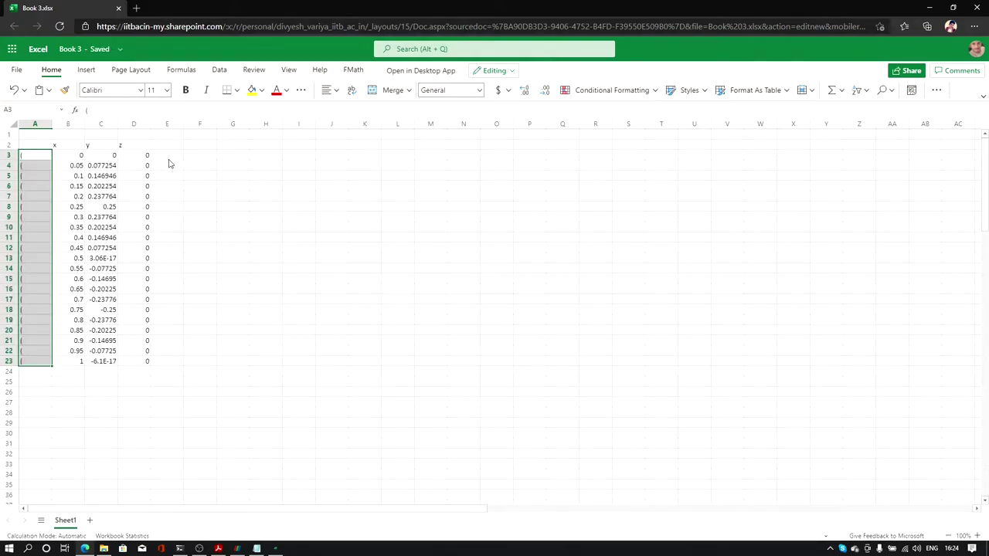
left_click(167, 158)
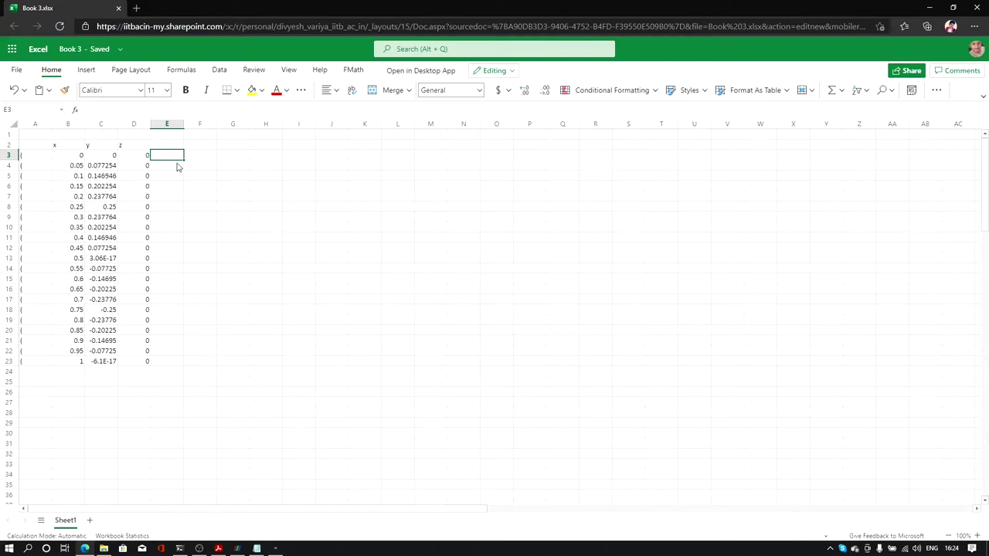
type(")")
key("Return")
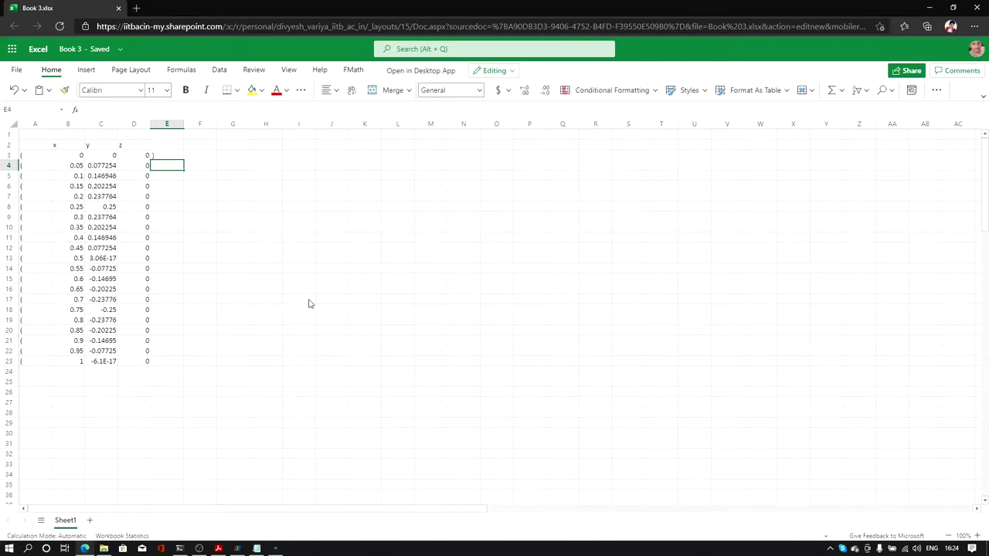
left_click(175, 157)
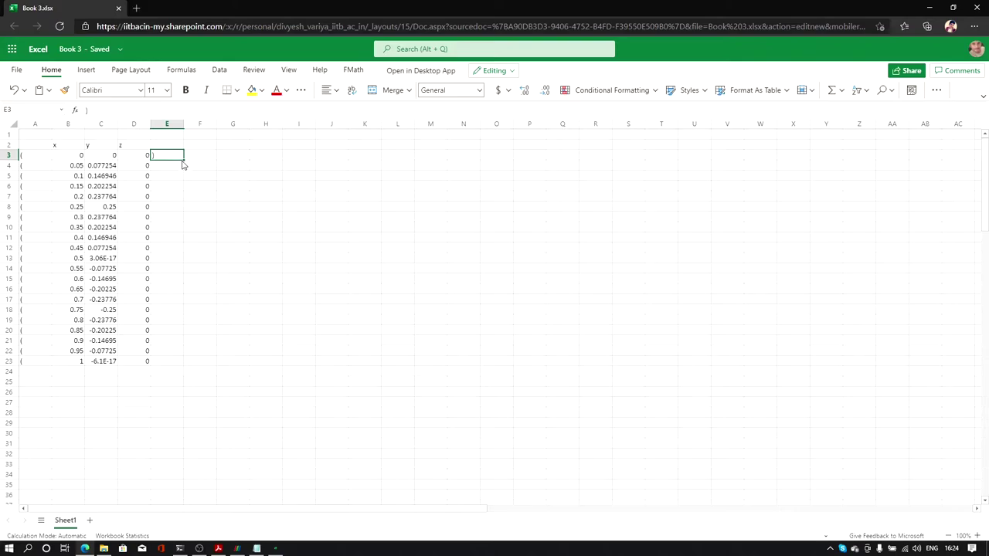
left_click_drag(183, 164, 187, 361)
left_click(266, 265)
Step: Select the points block A3:E23 and copy it
left_click(32, 160)
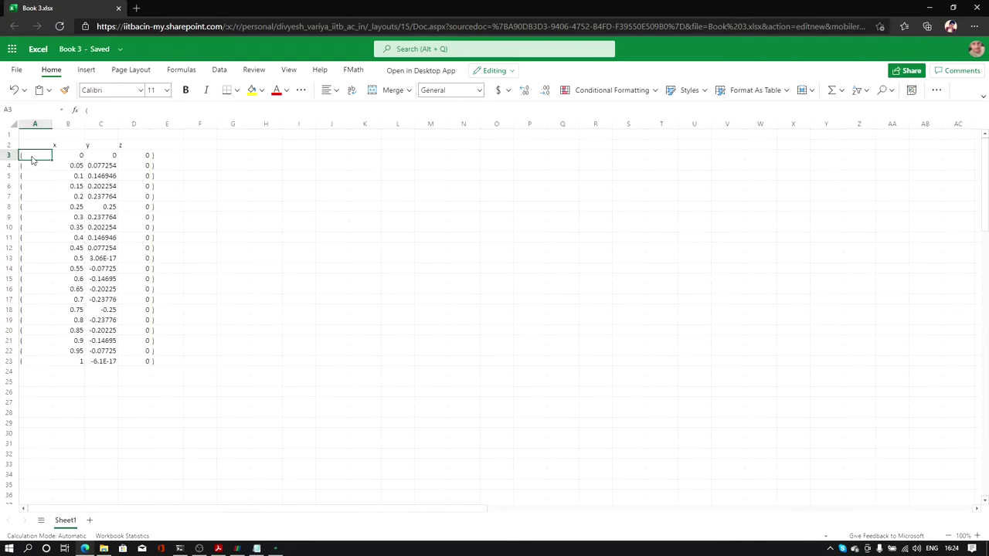
left_click_drag(33, 160, 169, 367)
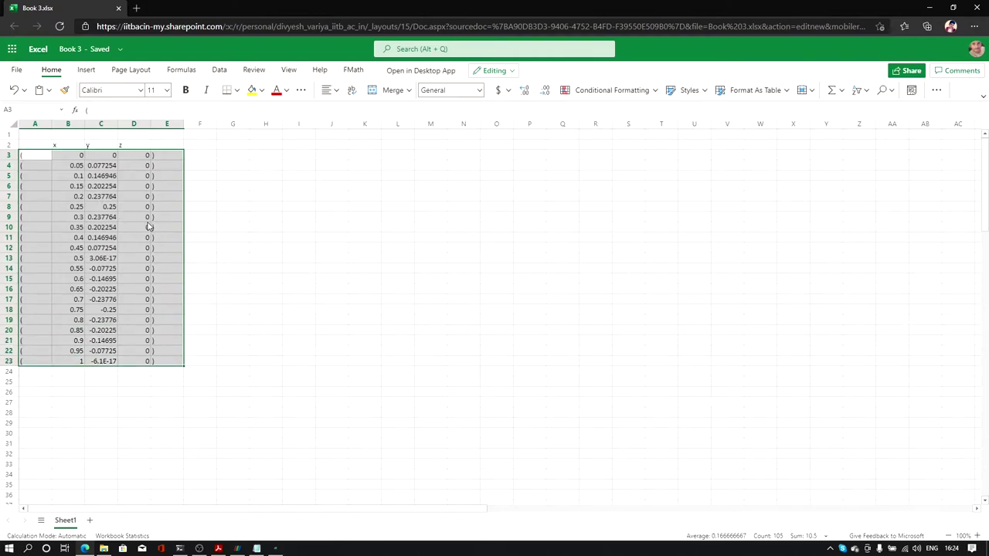
key("ctrl+c")
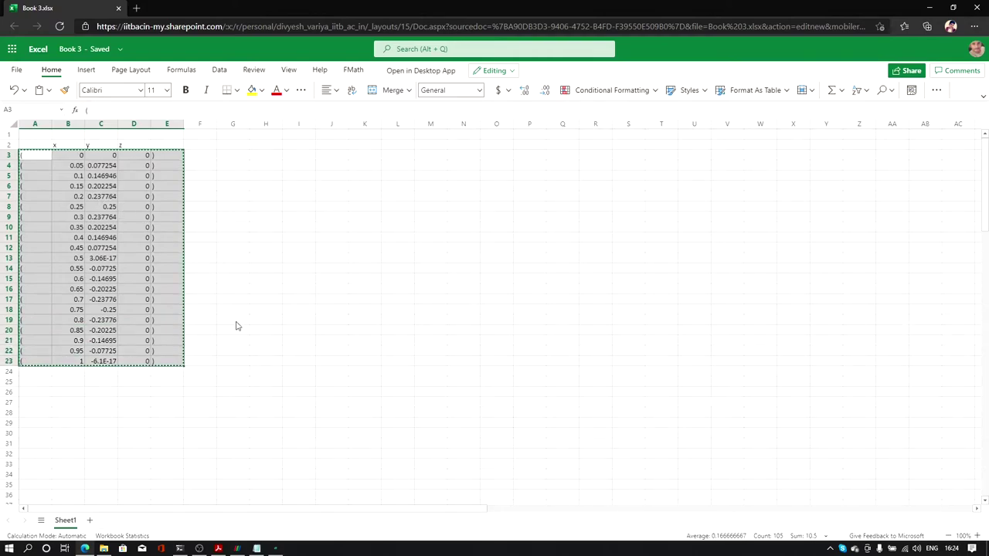
Step: Type polyLine 0 1 () and polyLine 4 5 () into the blockMeshDict edges list
left_click(257, 548)
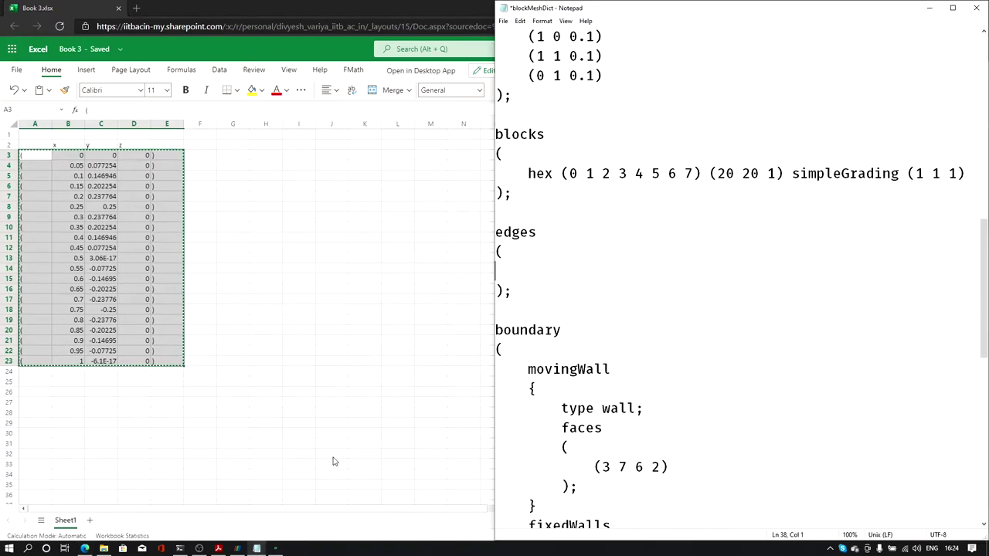
left_click(179, 548)
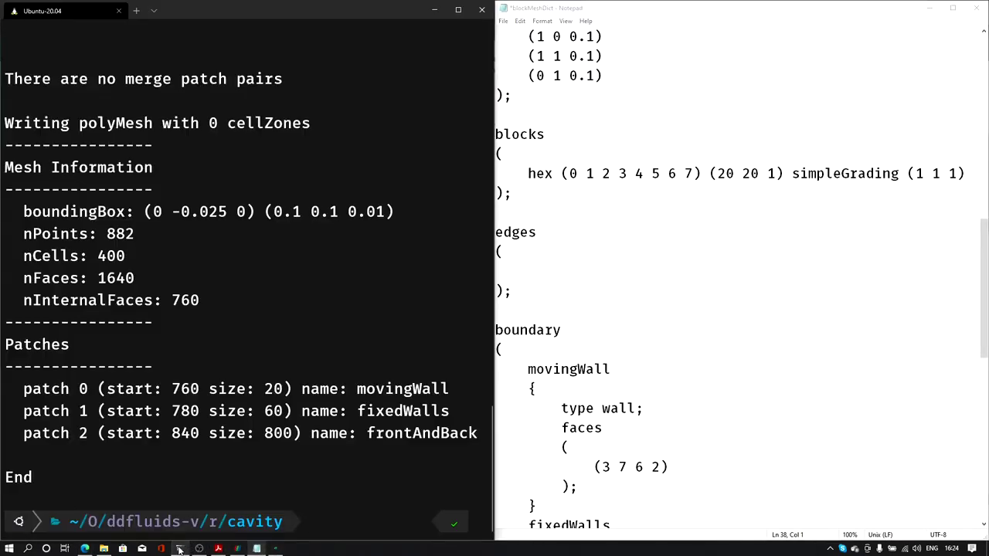
left_click(529, 270)
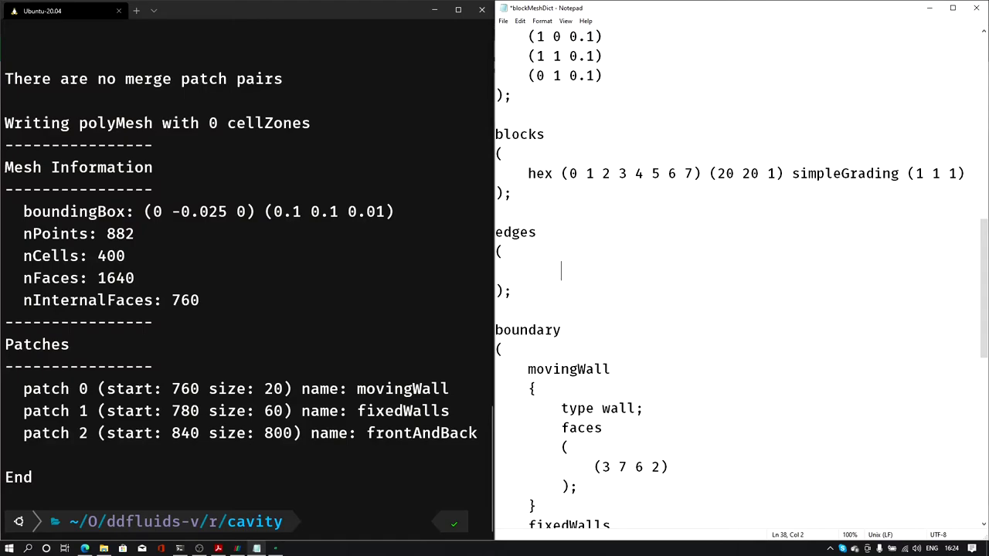
type("polyLi")
type("en")
key("BackSpace")
key("BackSpace")
type("ne 0 ")
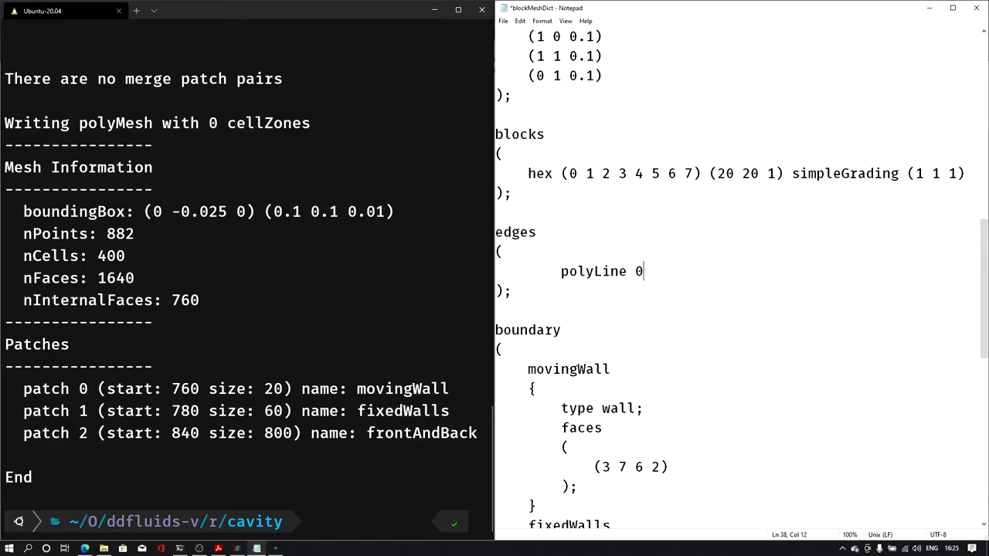
type("1 ()")
key("Return")
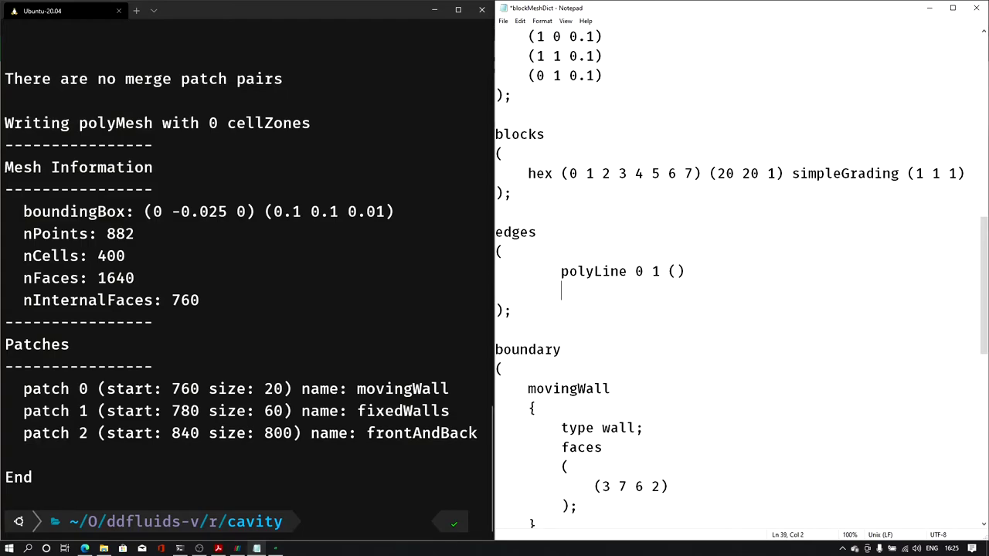
type("polyLine 4 5 ")
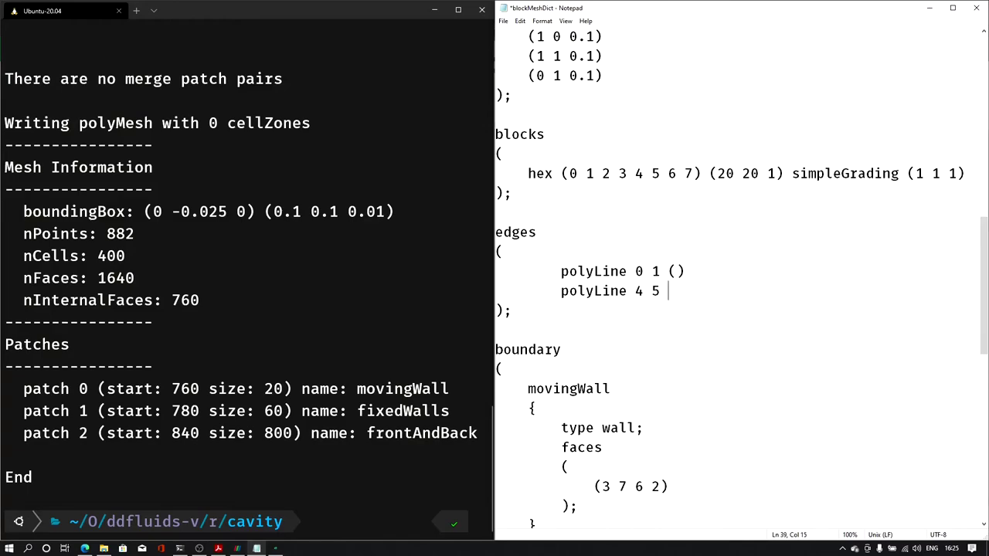
type("()")
Step: Paste the 21 copied sine-wave points inside polyLine 0 1's parentheses
key("ctrl+v")
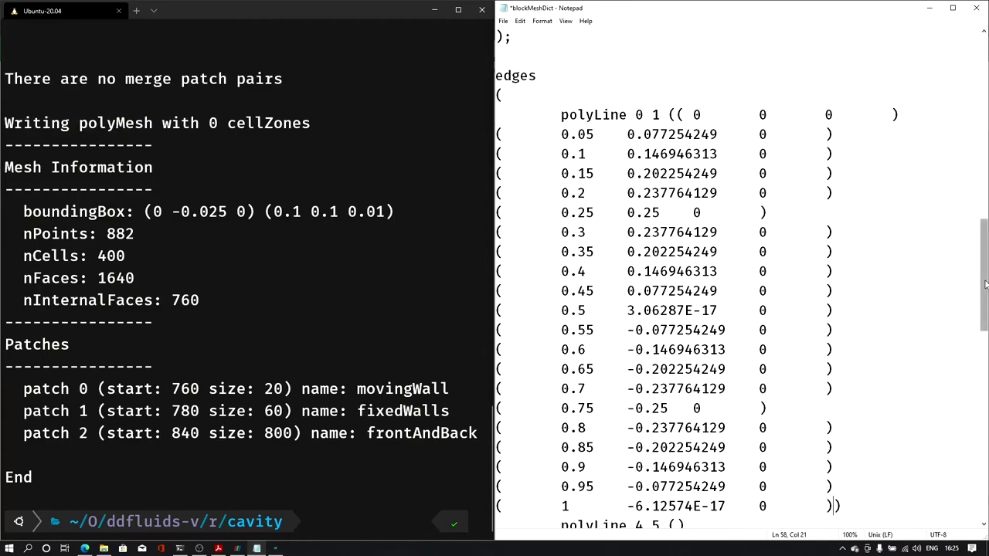
left_click_drag(986, 285, 980, 368)
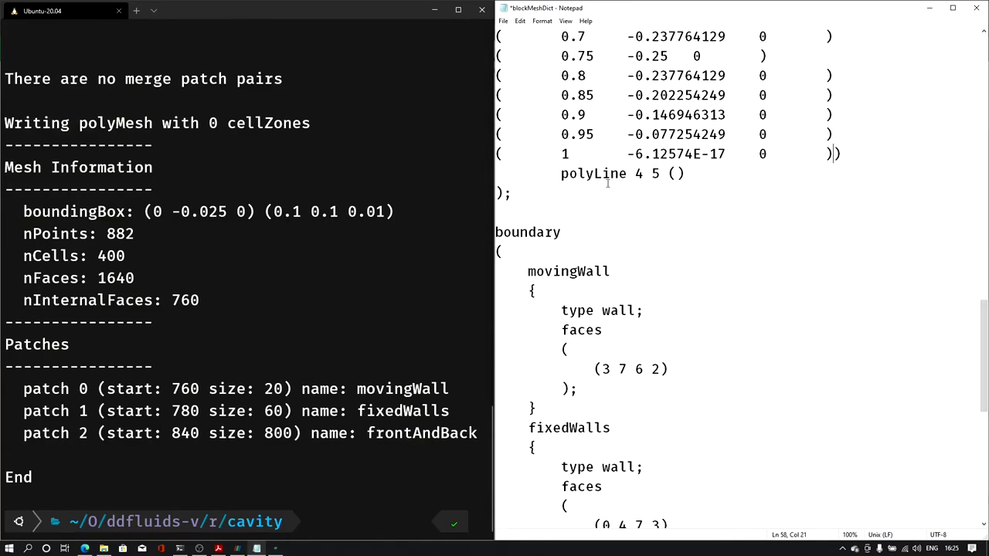
left_click_drag(551, 176, 511, 193)
Step: Mark the paste point inside polyLine 4 5, then fill Book 3's z column D3:D23 with 0.1
left_click(677, 174)
left_click(258, 549)
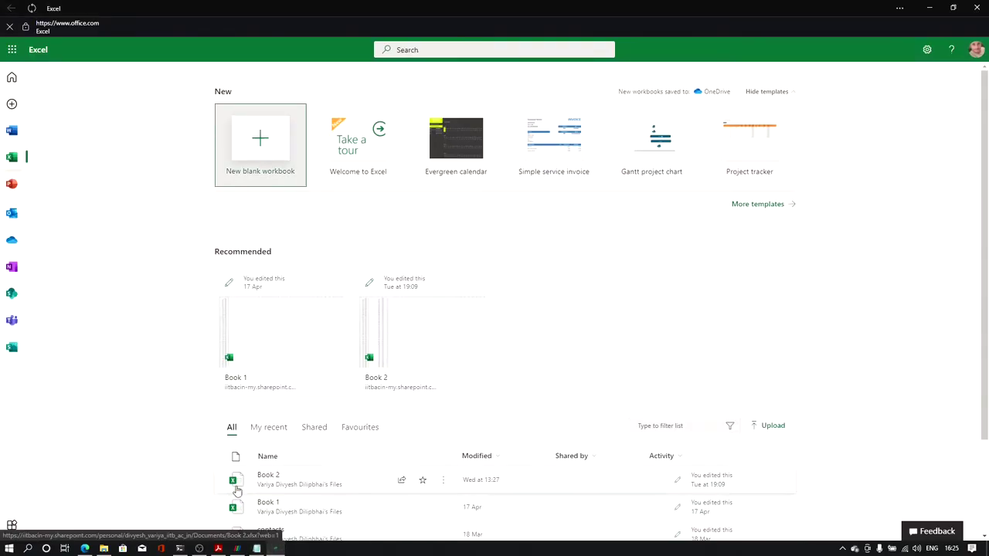
left_click(85, 548)
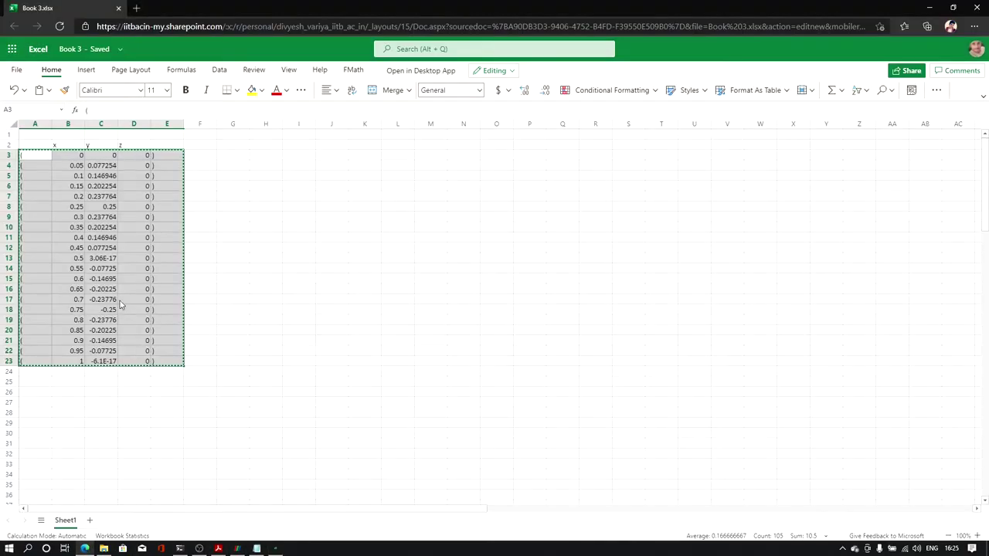
left_click(142, 156)
type("0.1")
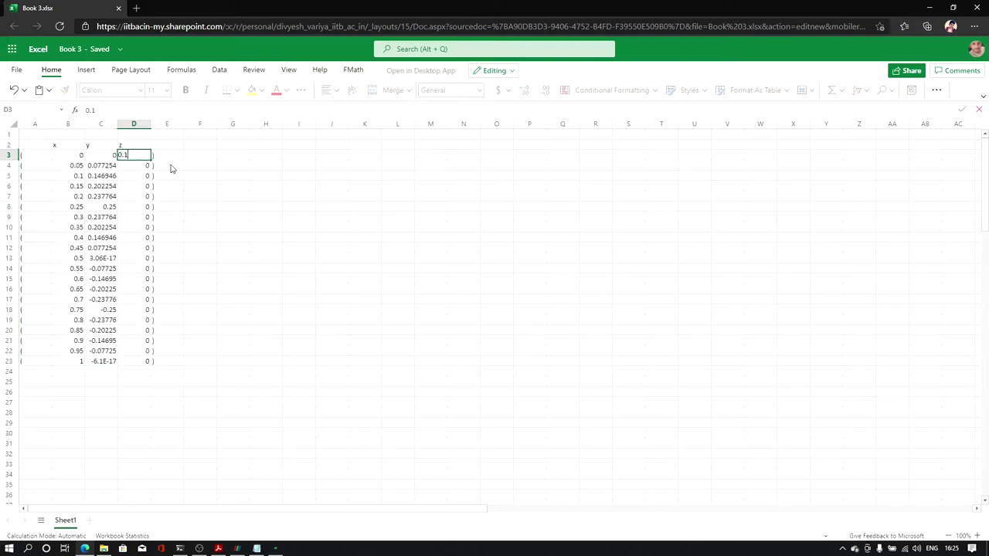
key("Return")
mouse_move(134, 156)
left_mouse_down()
mouse_move(151, 159)
mouse_move(151, 363)
left_mouse_up()
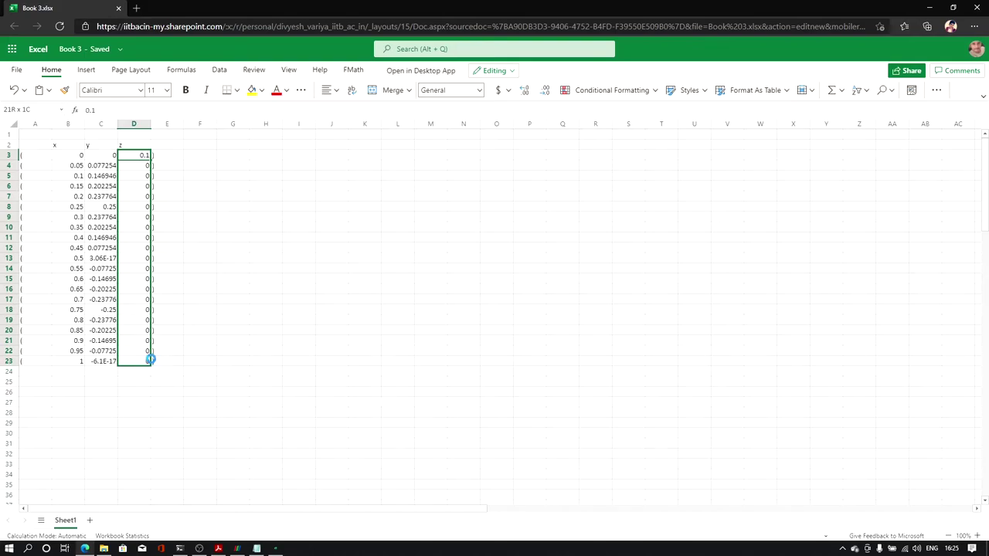
Step: Copy the coordinate rows A3:E23 from Book 3
left_click(223, 313)
left_click_drag(26, 155, 168, 363)
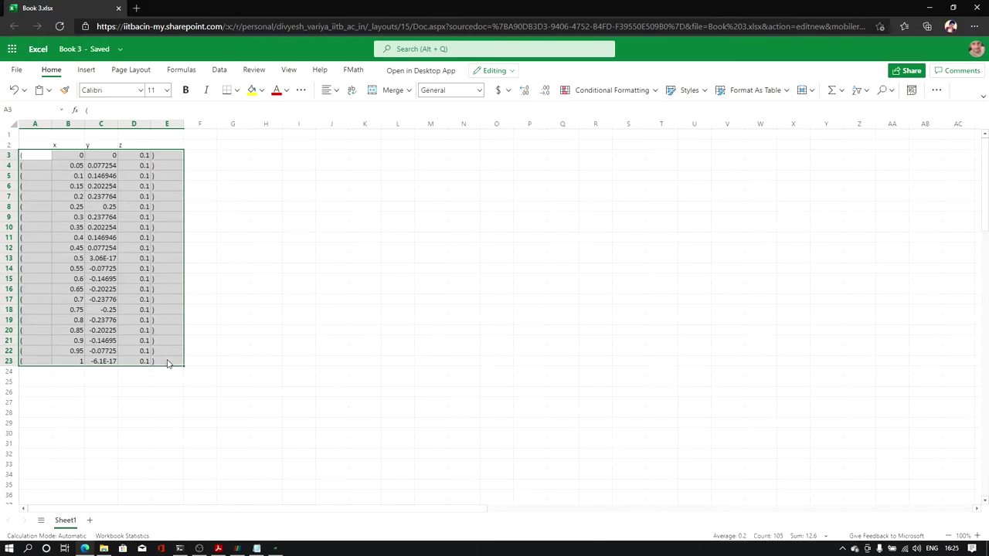
key("ctrl+c")
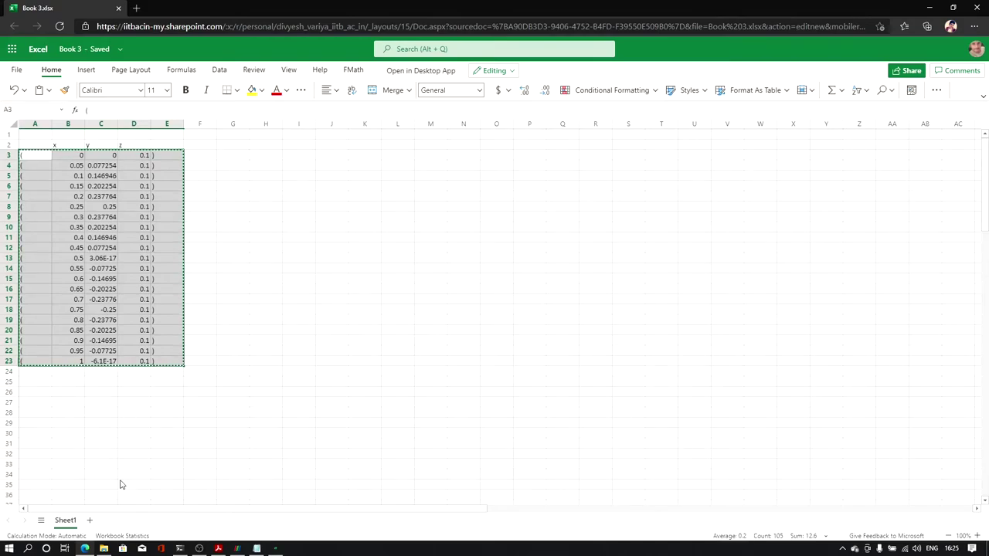
Step: Paste the 21 z 0.1 points into polyLine 4 5 and save blockMeshDict
left_click(258, 548)
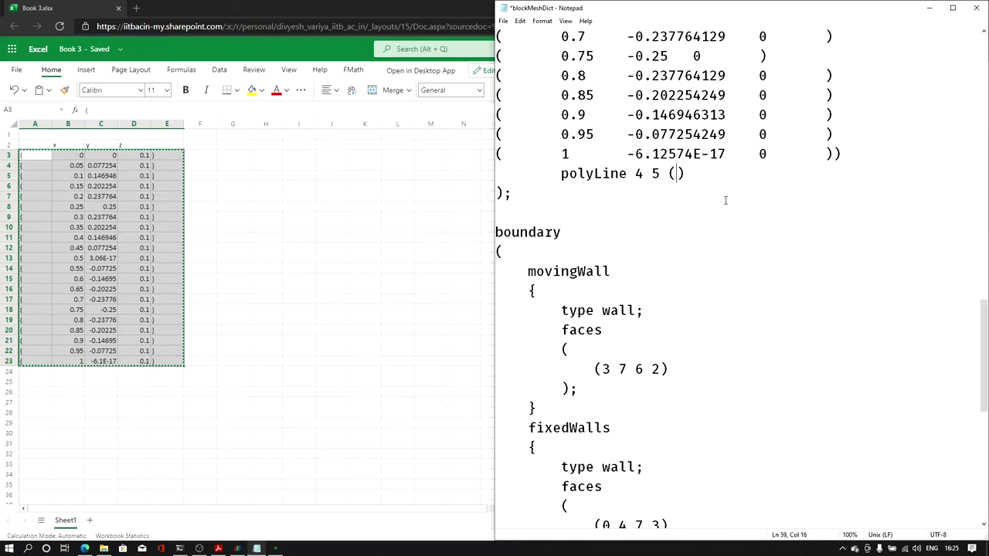
key("ctrl+v")
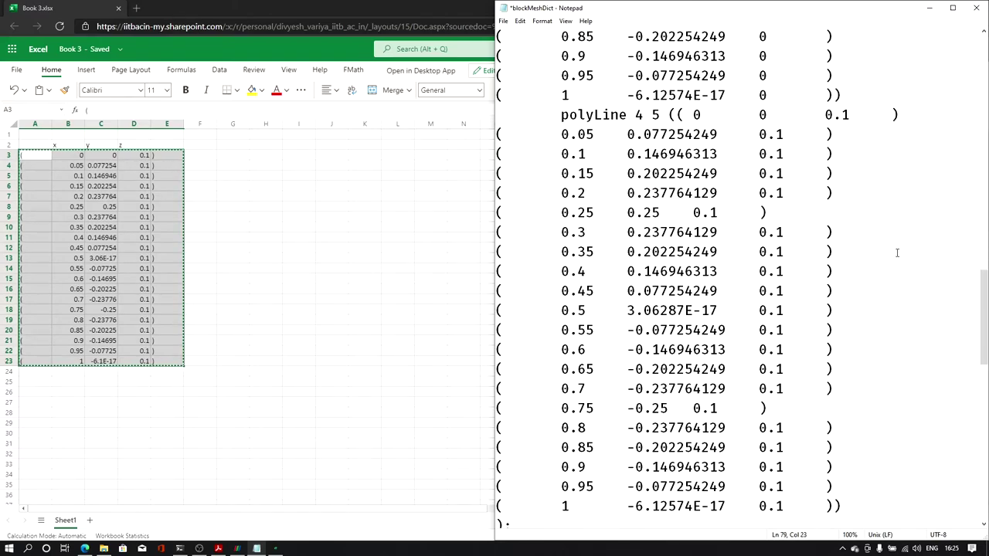
key("ctrl+s")
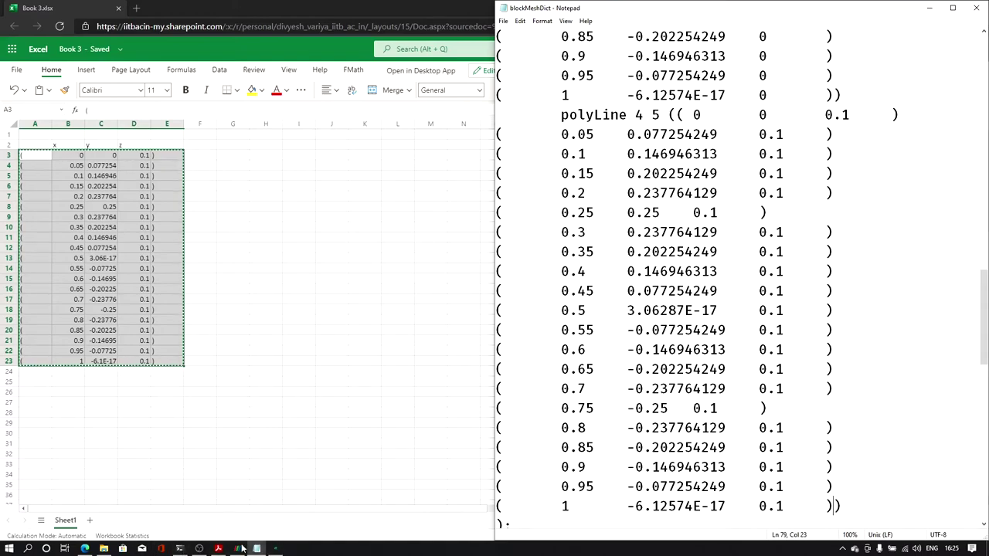
Step: Rerun blockMesh in the Ubuntu terminal to rebuild the mesh
left_click(179, 549)
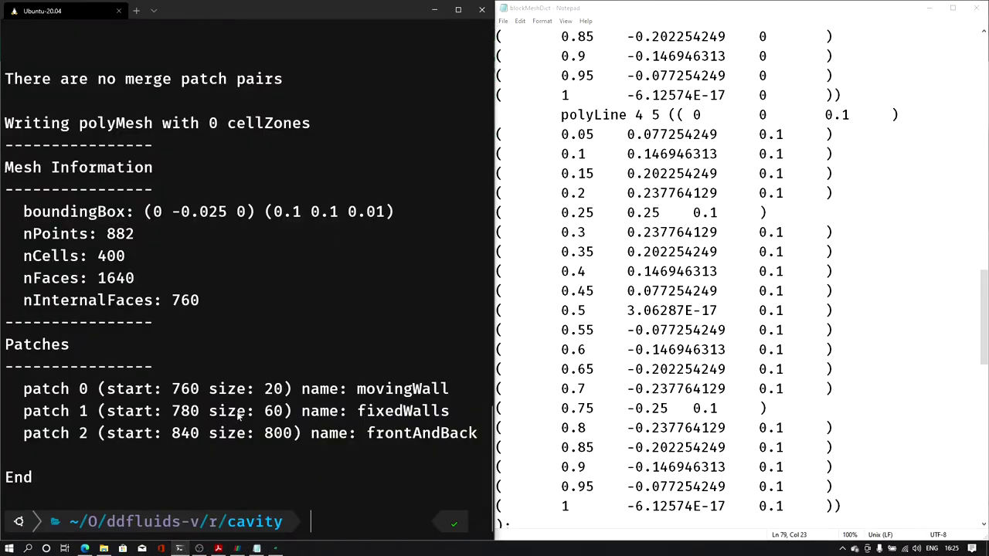
type("blockMesh")
key("Return")
Step: Reload dummy.foam in ParaView and zoom and pan to the wavy bottom wall
left_click(219, 549)
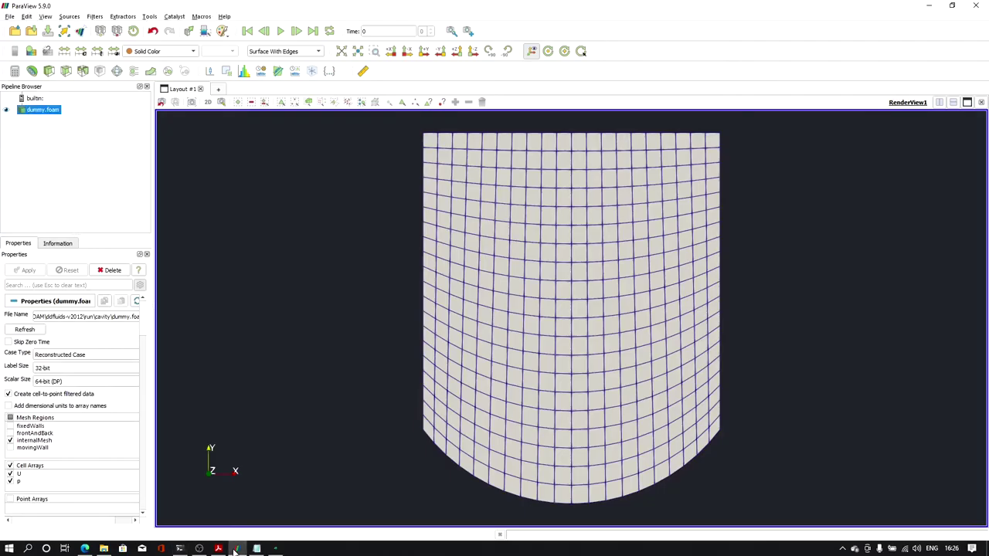
right_click(43, 114)
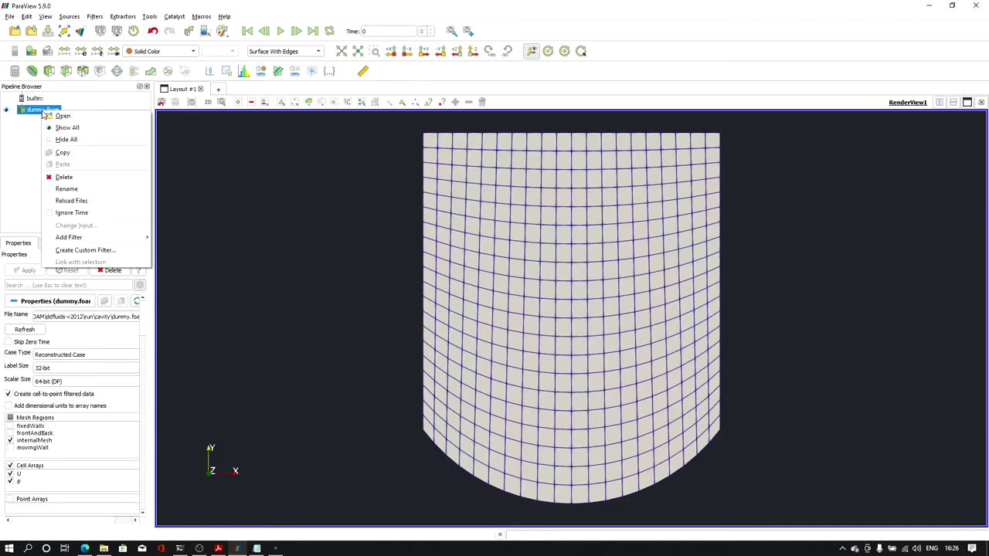
left_click(85, 201)
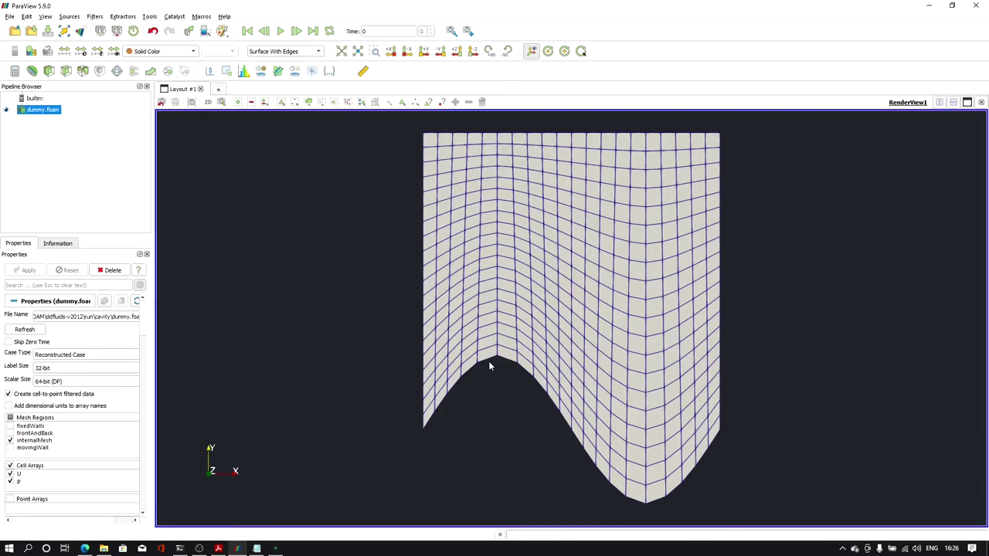
scroll(489, 366, "up", 5)
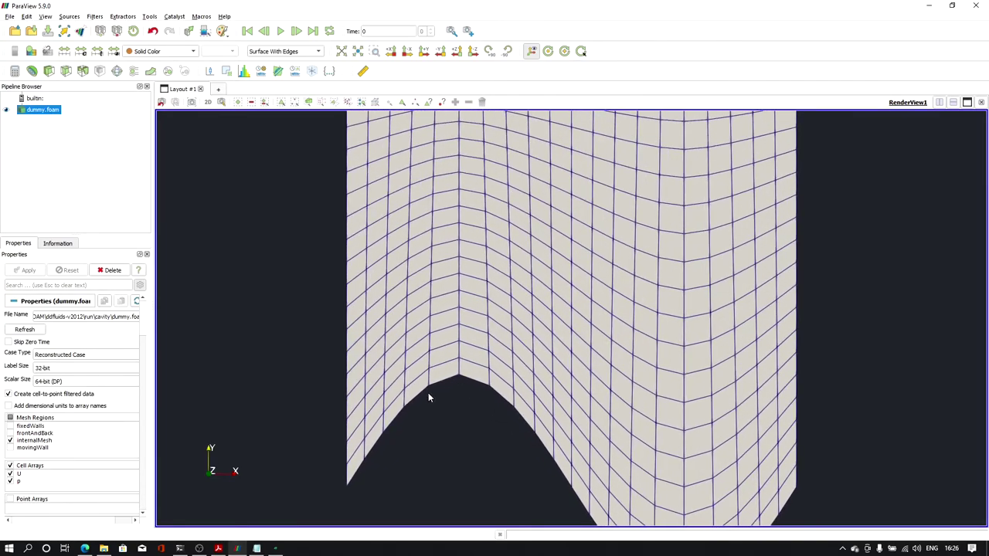
left_click_drag(414, 424, 515, 286)
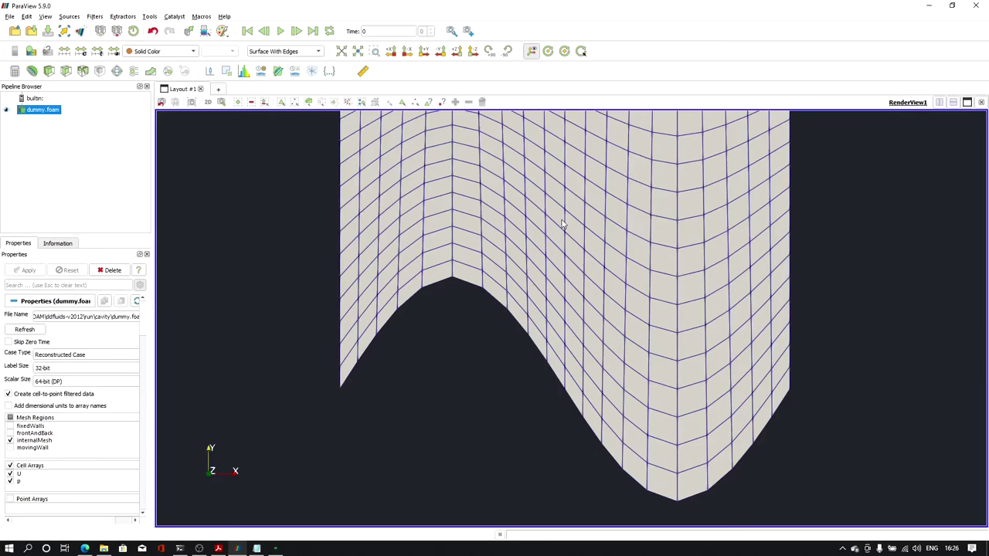
left_click(274, 548)
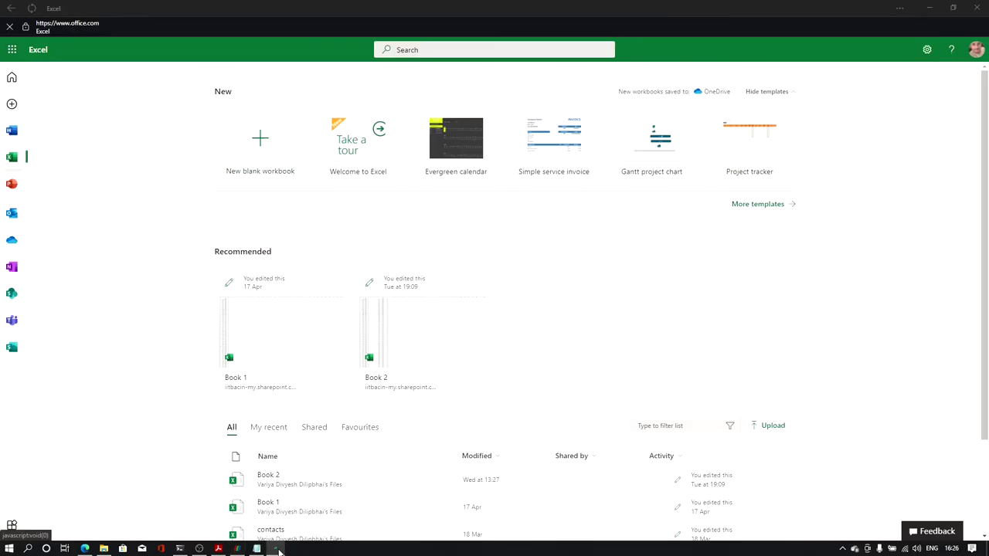
left_click(275, 548)
left_click(79, 549)
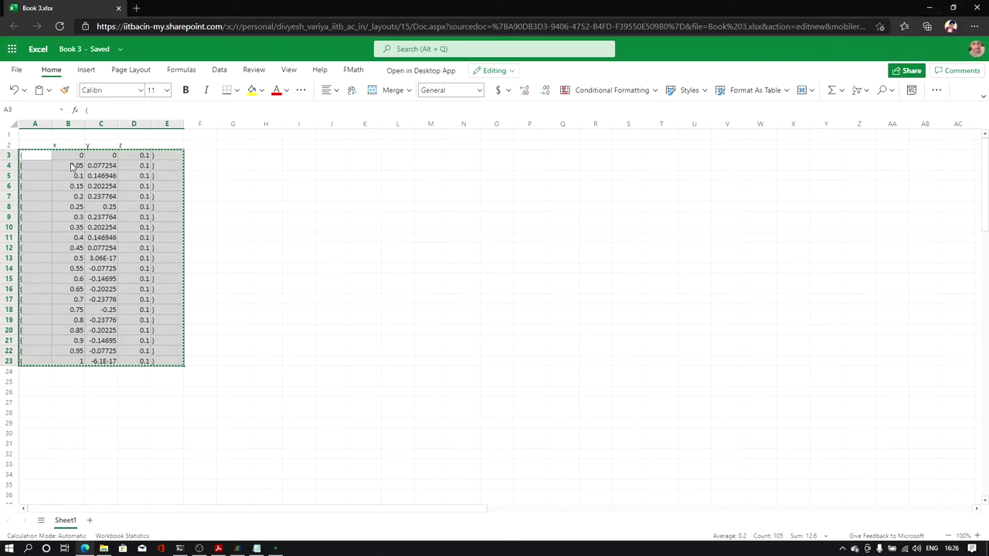
left_click(930, 7)
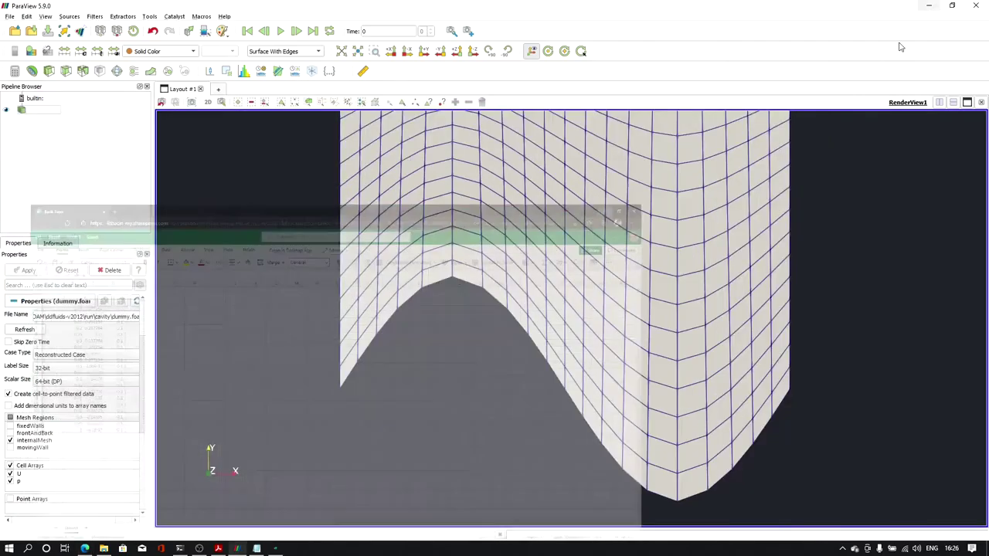
Step: Rotate the cavity mesh to view its sine-wave bottom from another angle
left_click_drag(423, 209, 357, 198)
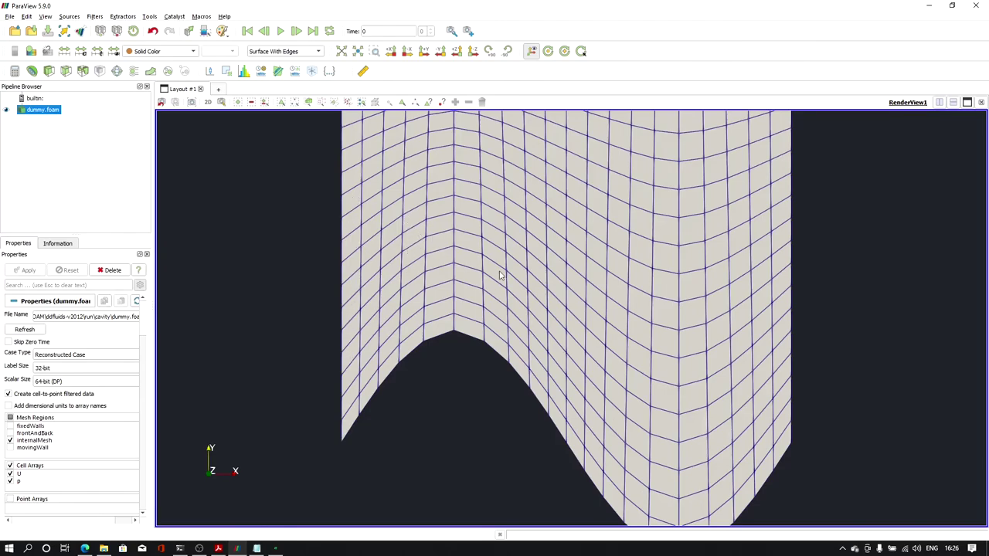
left_click_drag(661, 292, 583, 270)
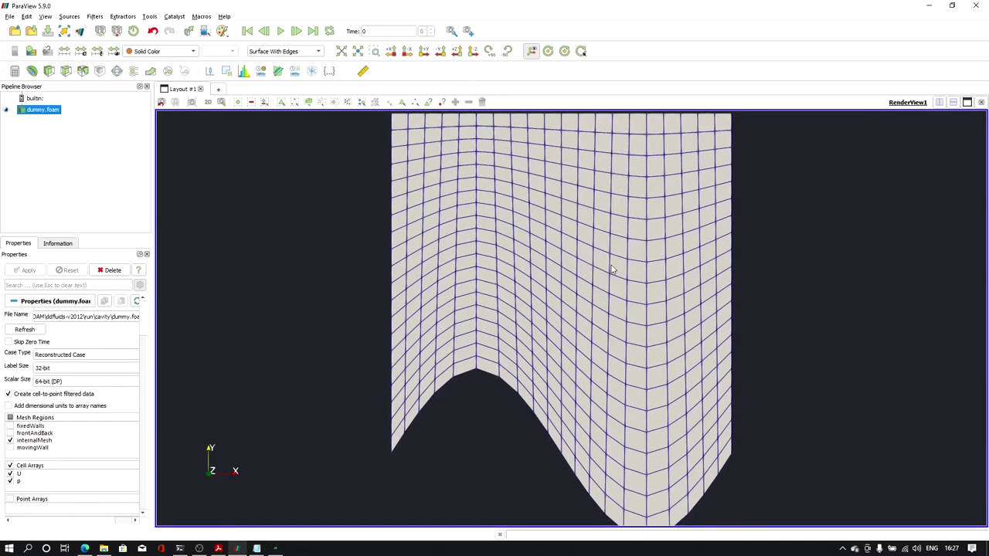